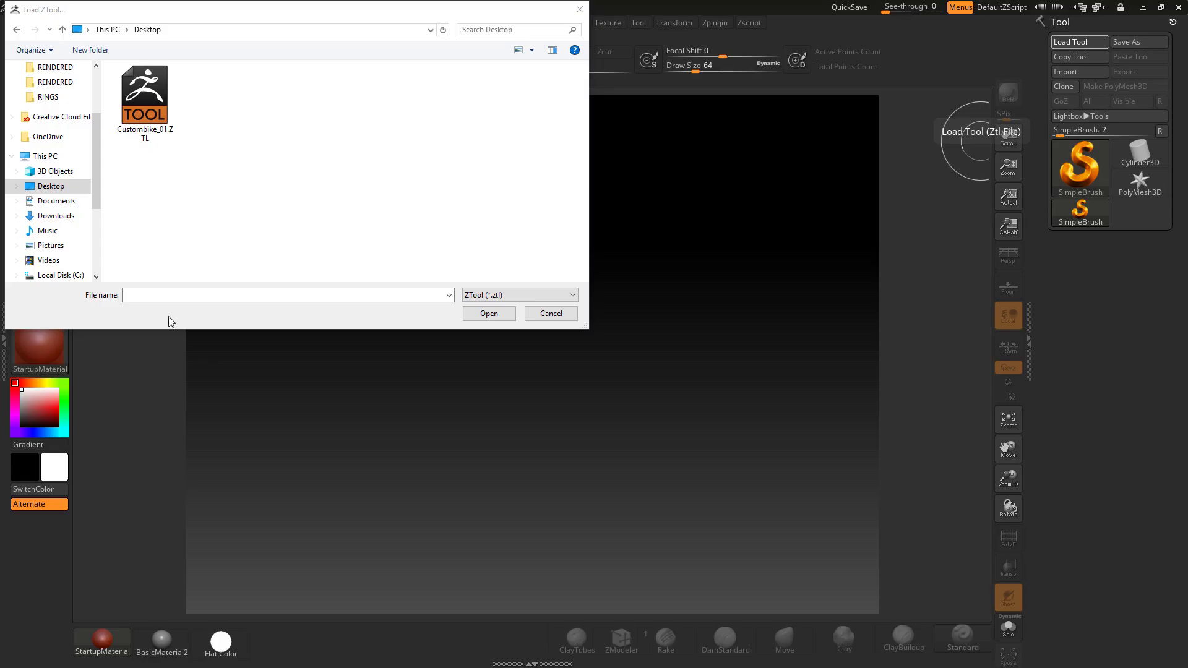
Step: Load the Custombike_01.ZTL tool from the Desktop
double_click(145, 96)
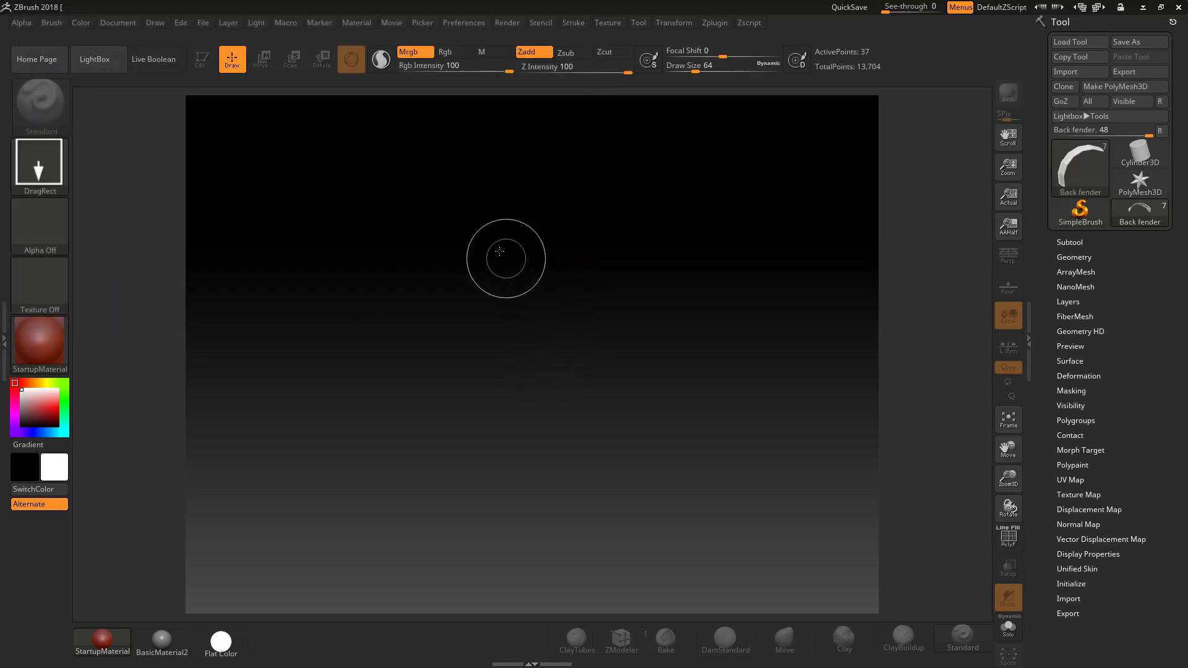
Step: Draw the bike model on the canvas in Edit mode and orbit to a side view
drag(499, 251, 533, 405)
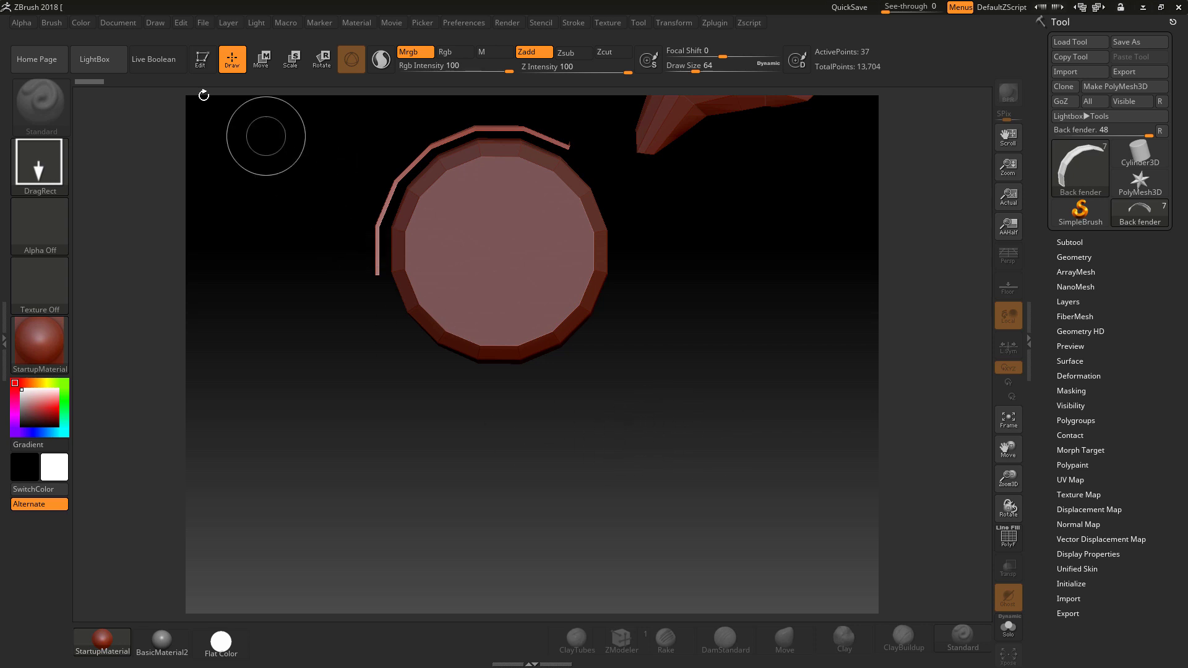
click(203, 59)
mouse_move(427, 381)
mouse_down()
mouse_move(456, 391)
mouse_move(504, 371)
mouse_up()
drag(374, 381, 835, 286)
Step: Solo the Back fender in the Subtool list, hiding the other bike subtools
click(1069, 242)
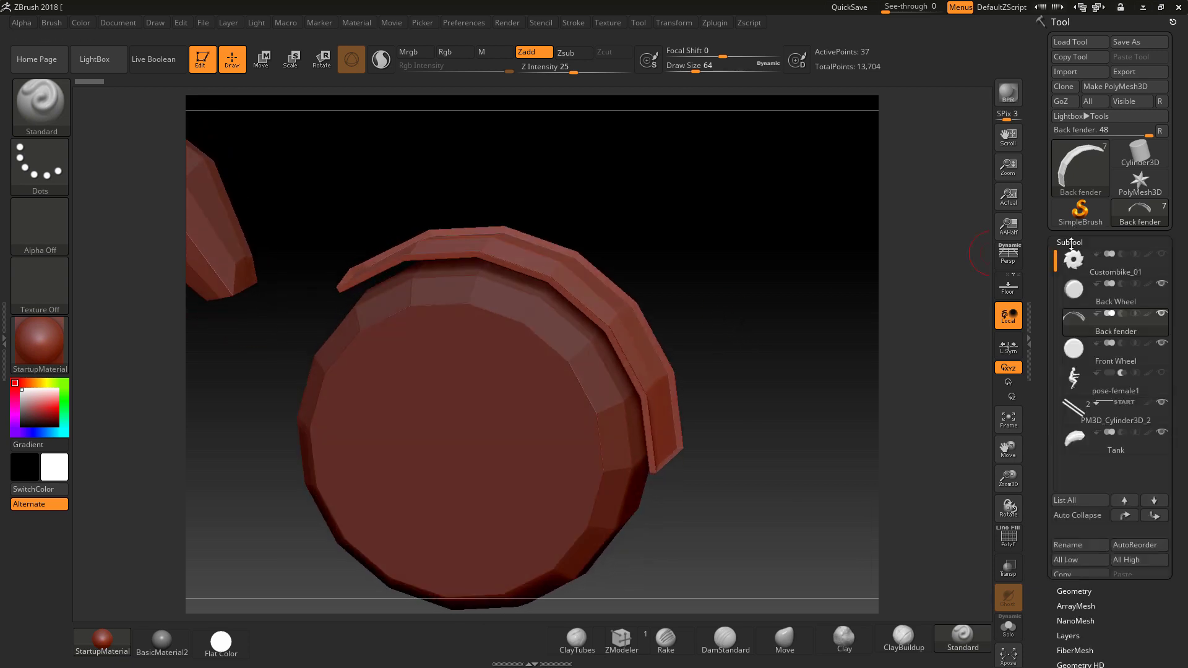
click(1162, 314)
drag(782, 291, 778, 345)
scroll(1157, 298, down, 2)
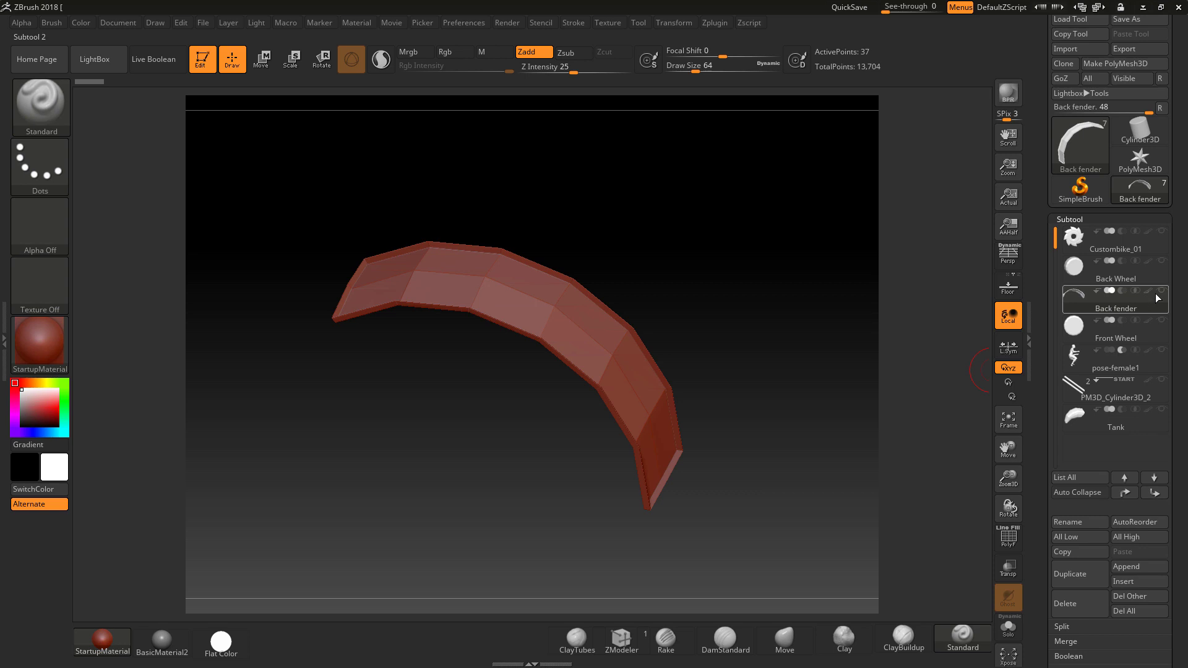
mouse_move(1161, 297)
key(shift)
Step: Toggle Double off and back on in Display Properties, then enable the PolyF wireframe
scroll(1172, 470, down, 12)
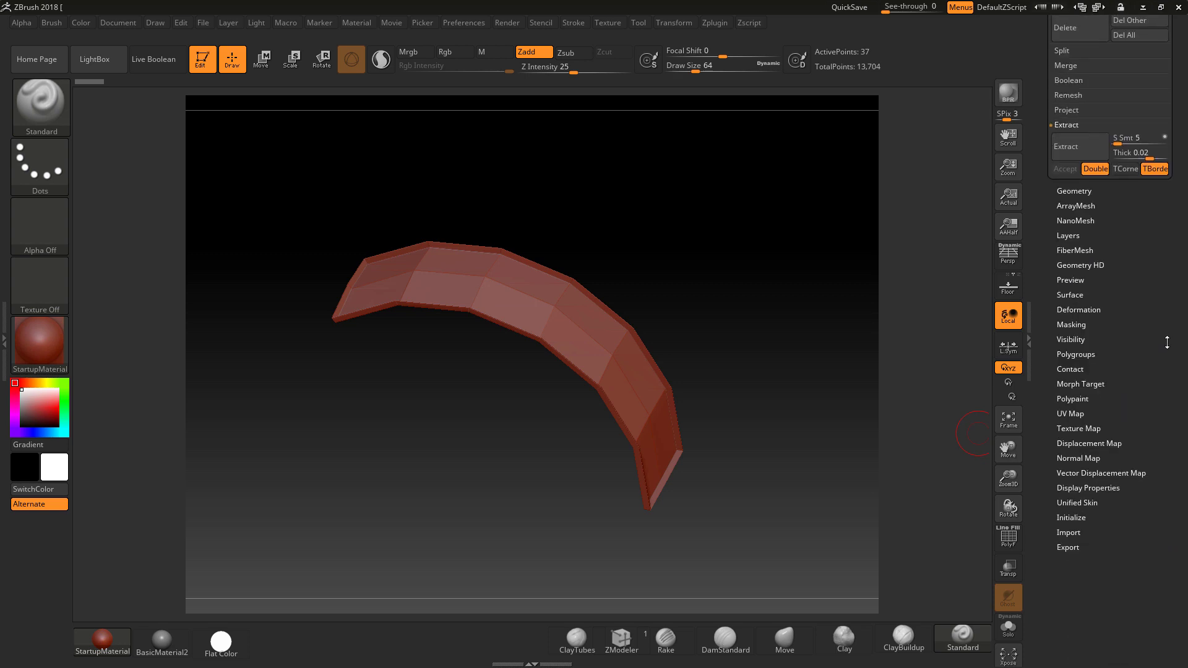
scroll(1155, 391, down, 1)
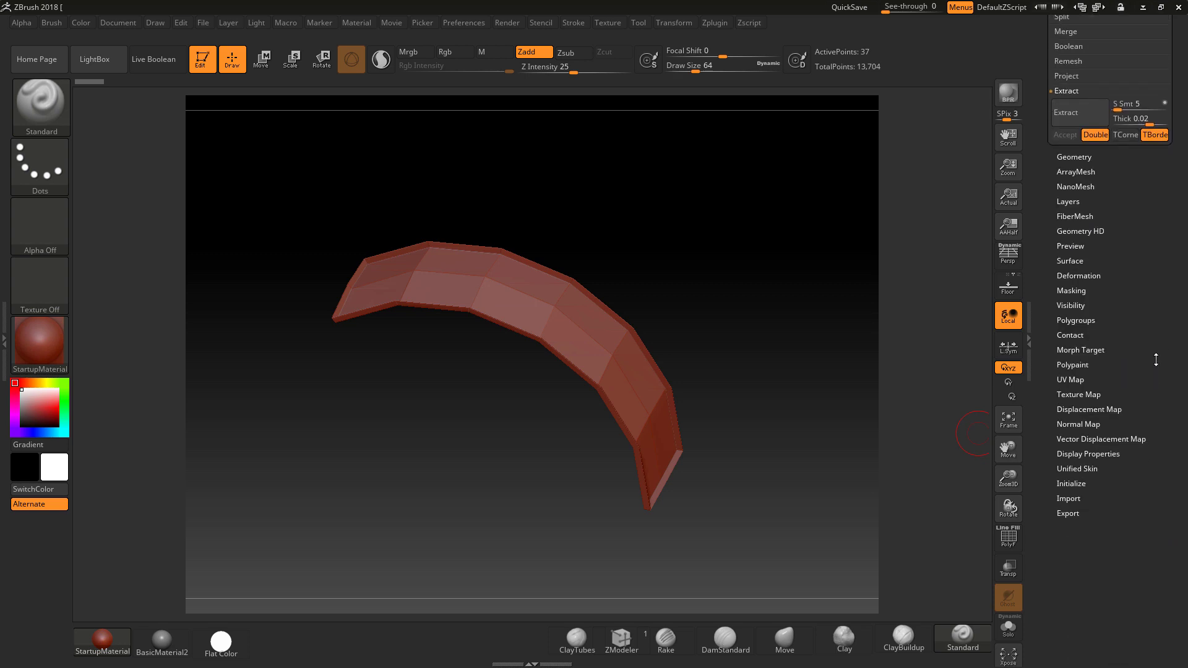
click(1076, 454)
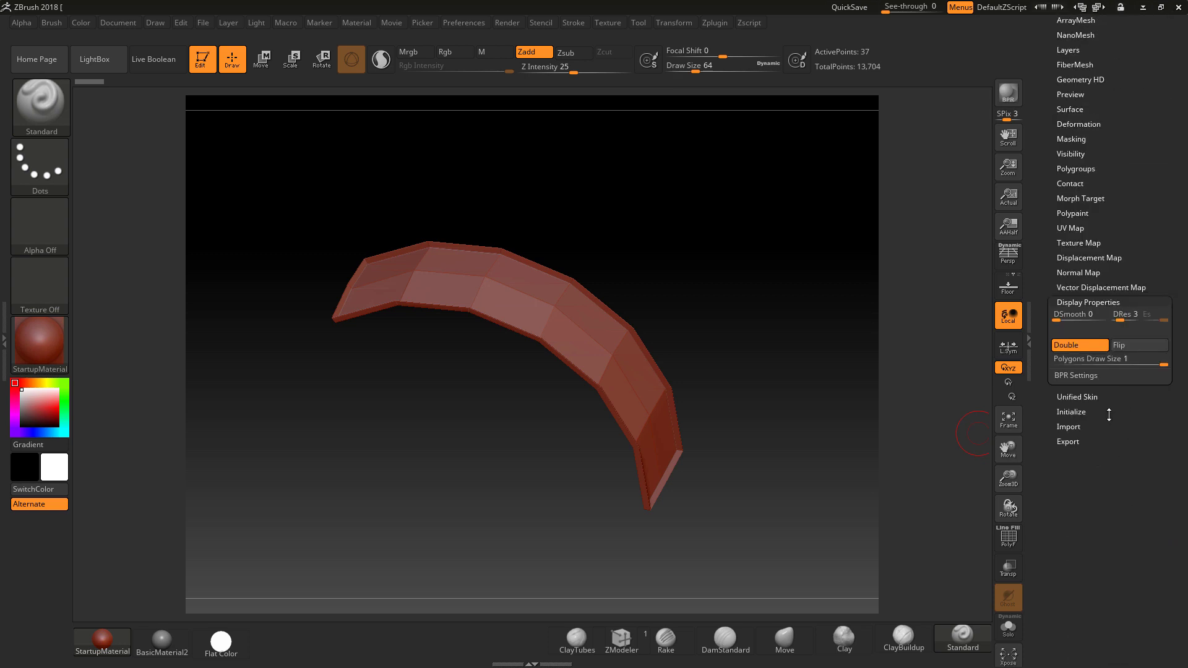
click(1077, 345)
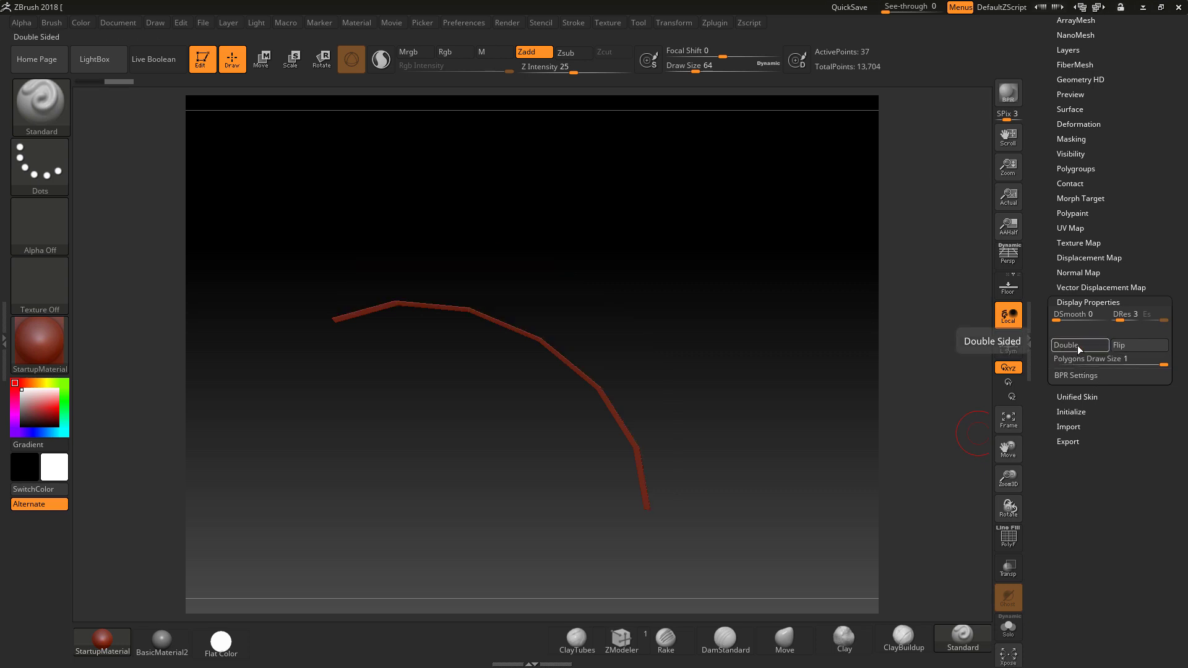
drag(867, 363, 931, 299)
click(1085, 345)
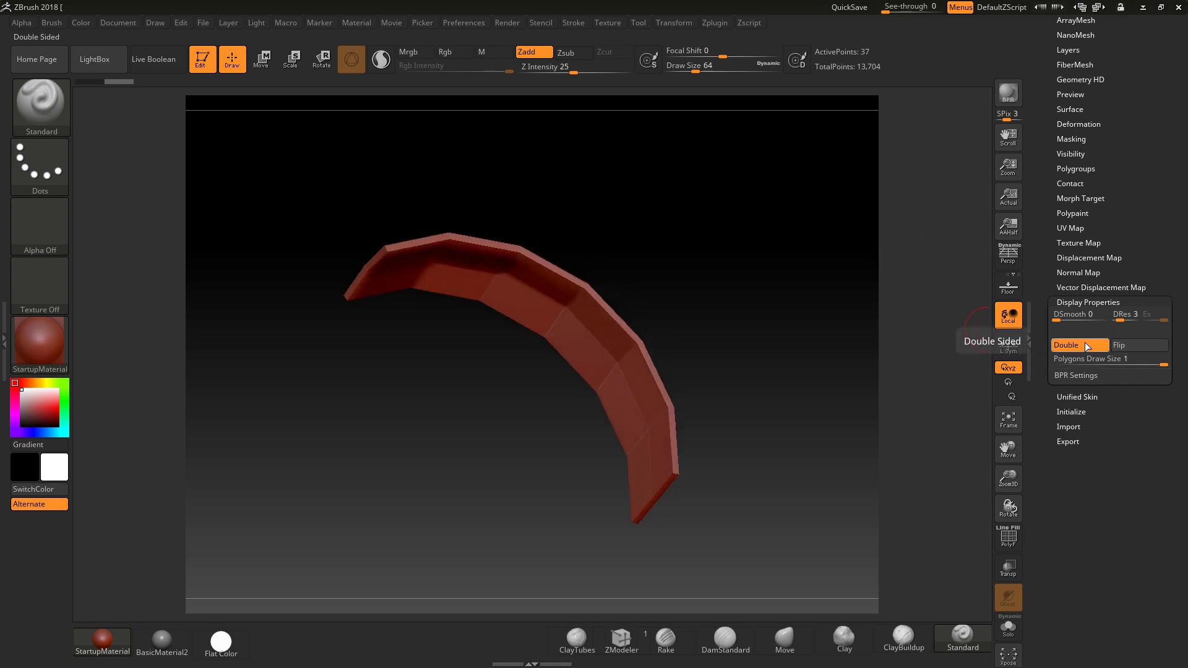
drag(773, 322, 761, 415)
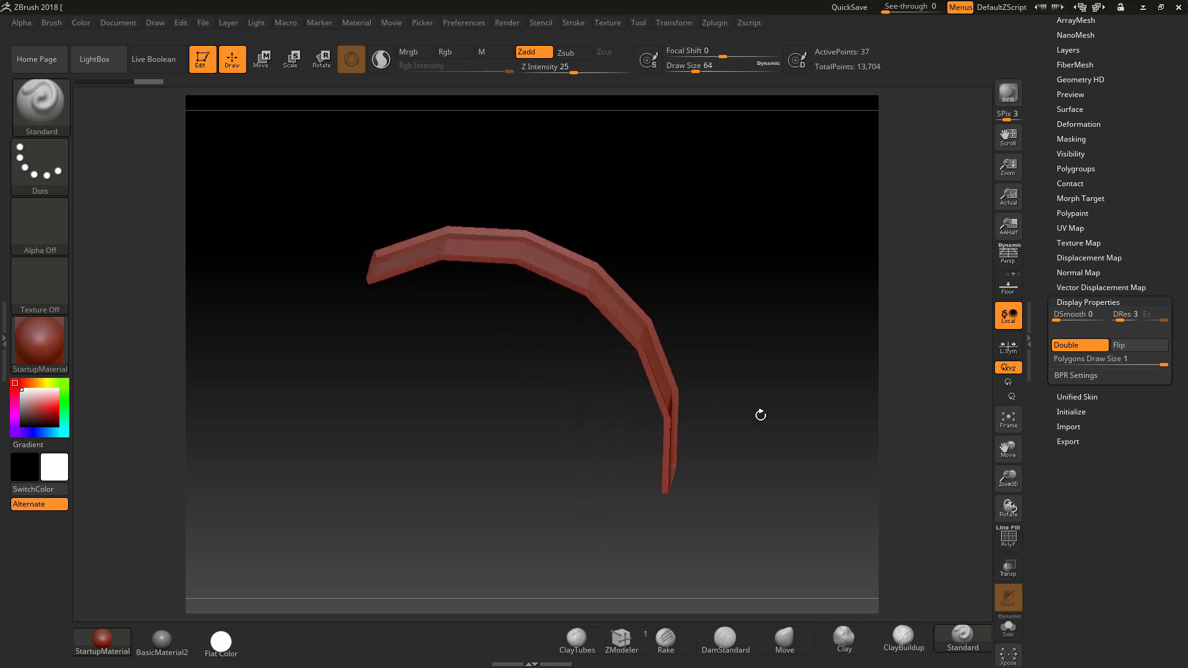
click(1008, 537)
Step: Hide a clicked fender polygroup, then unhide the whole mesh again
mouse_move(824, 384)
mouse_down()
mouse_move(823, 421)
mouse_move(789, 389)
mouse_move(814, 364)
mouse_move(816, 400)
mouse_up()
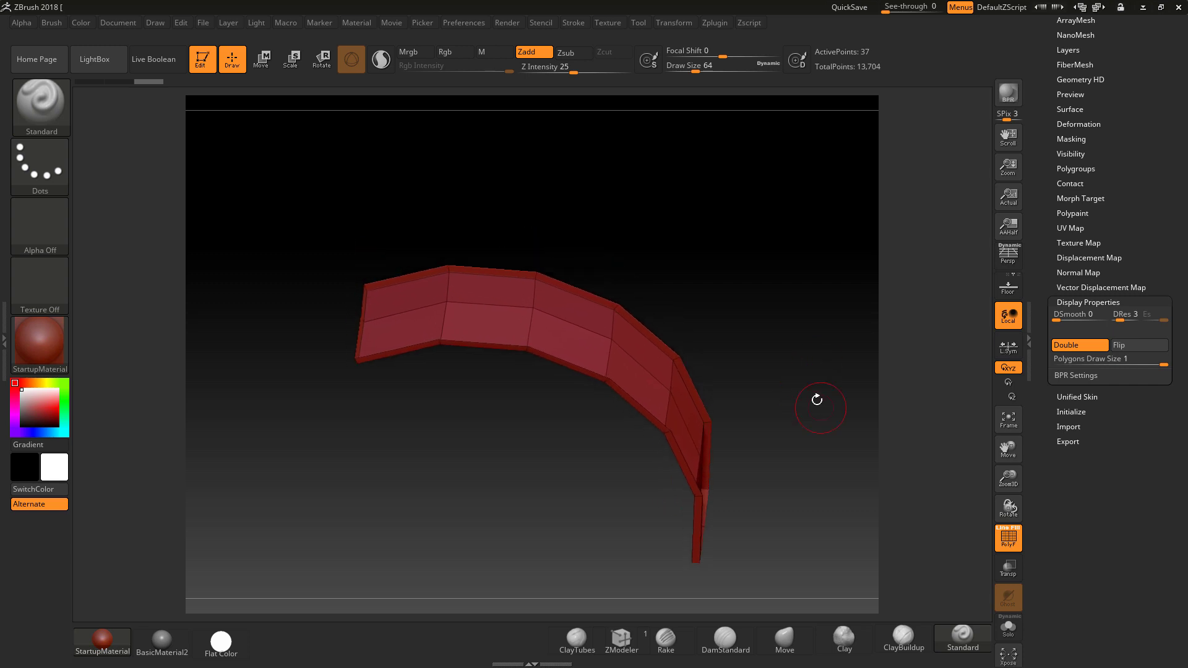
ctrl+alt+shift+click(485, 318)
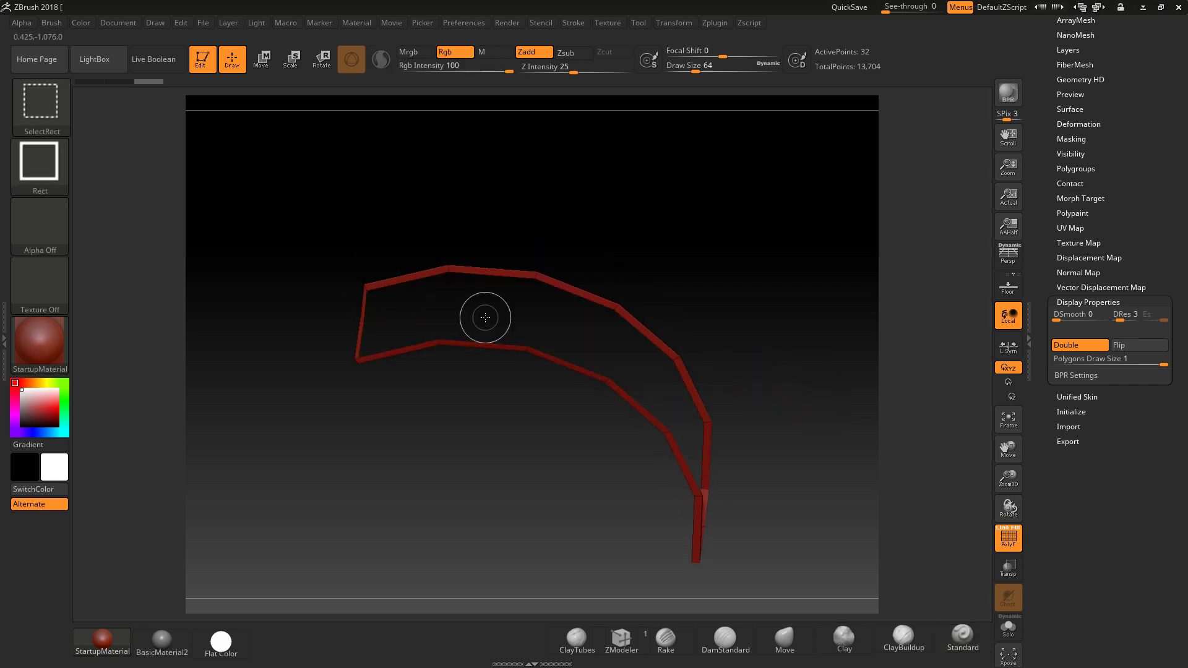
ctrl+shift+drag(757, 209, 772, 230)
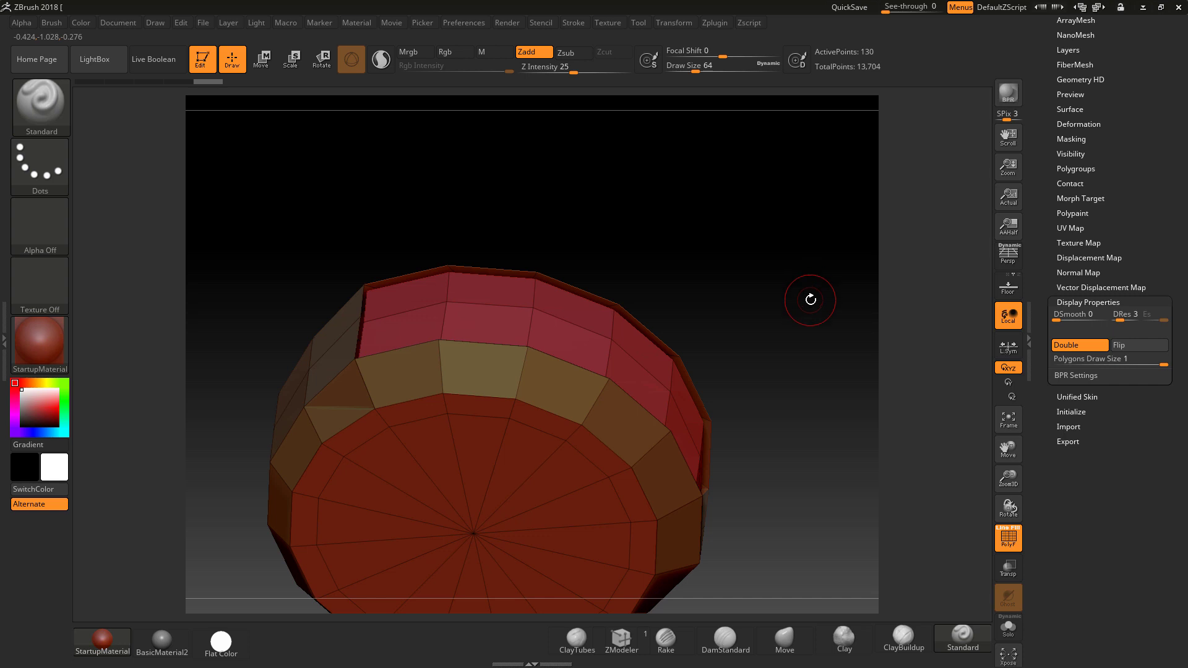
key(ctrl+shift)
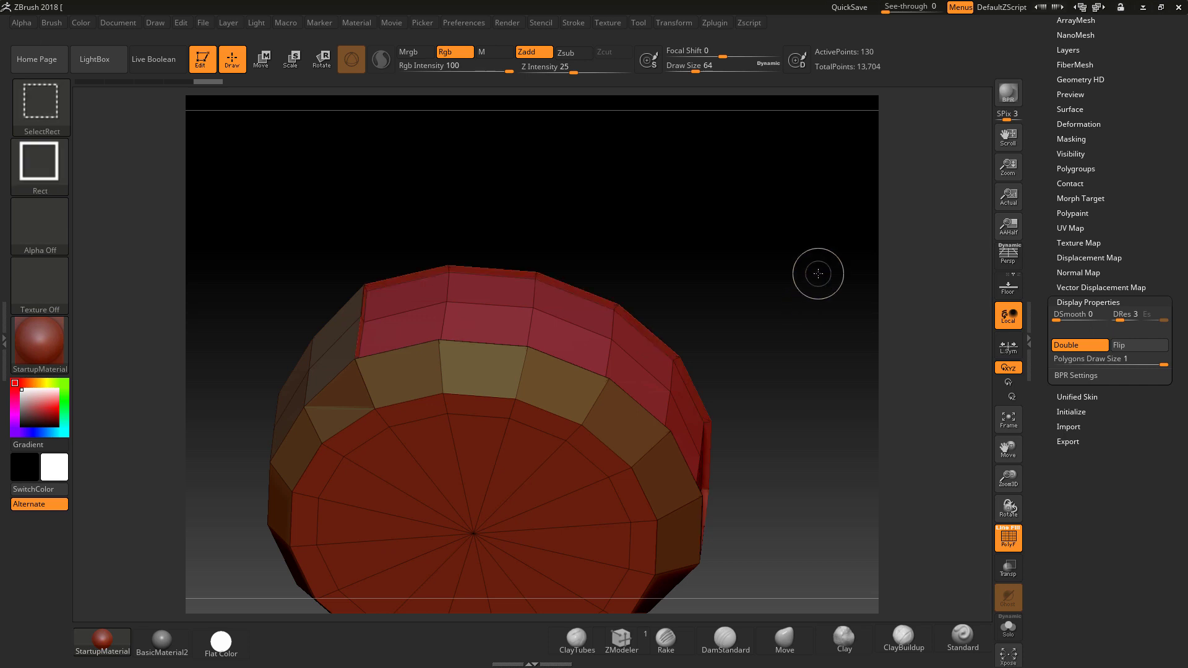
mouse_move(796, 258)
mouse_down()
mouse_move(803, 228)
mouse_move(816, 268)
mouse_up()
key(ctrl+shift)
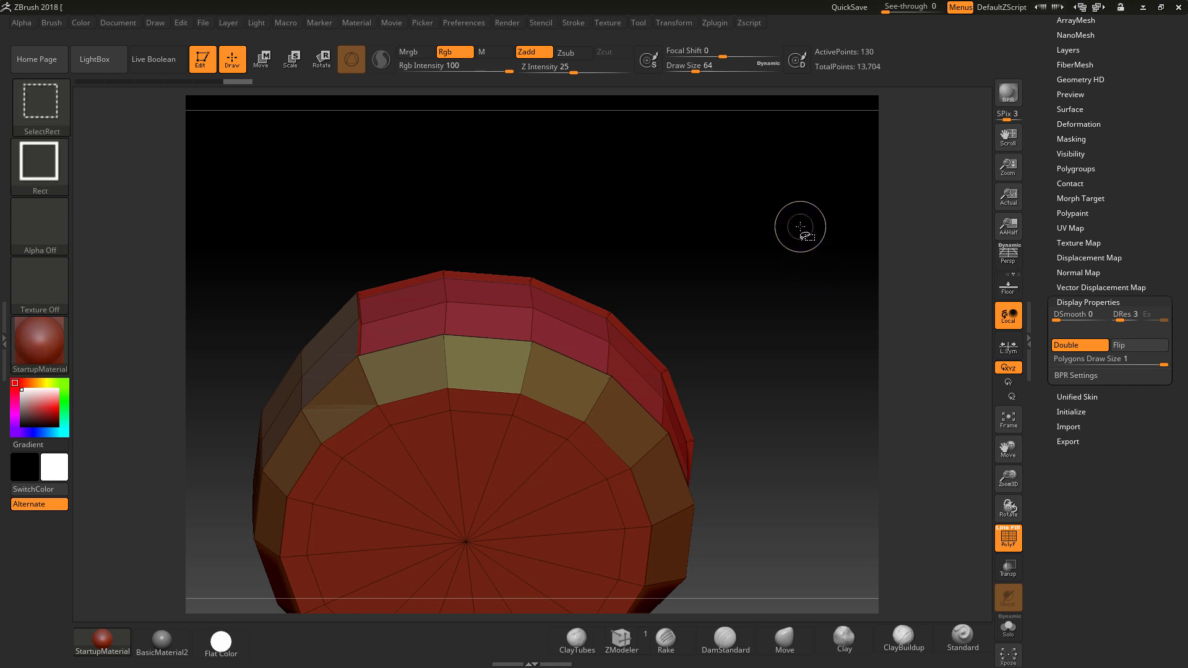
ctrl+shift+drag(801, 227, 819, 274)
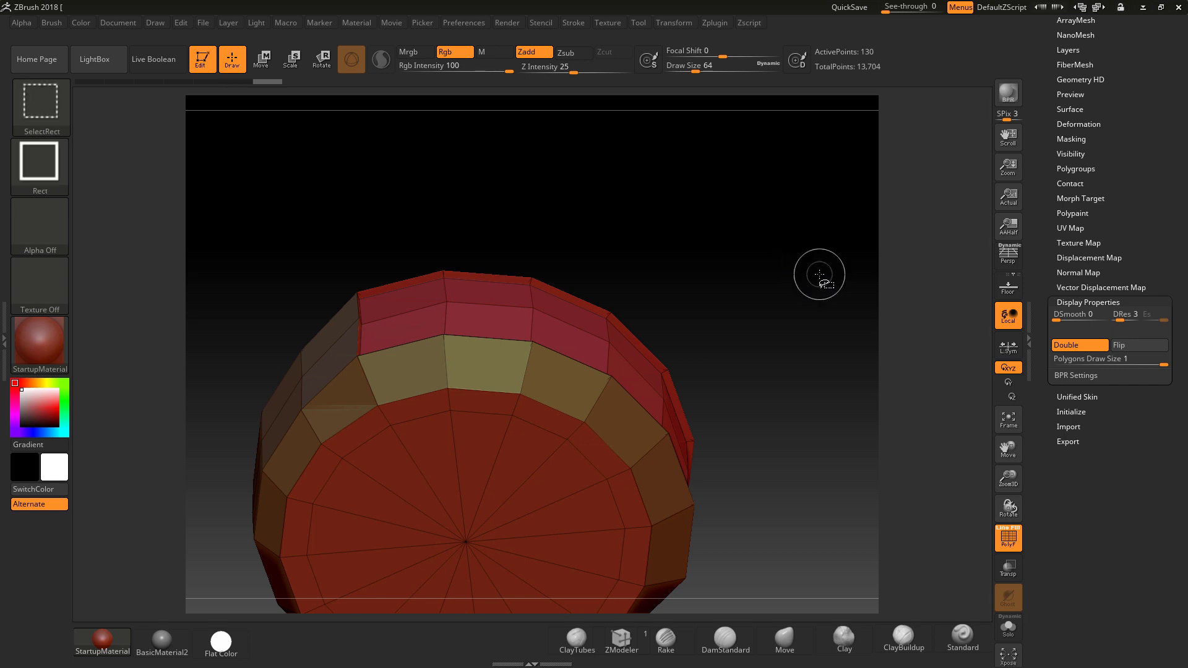
Step: Isolate the pink polygroup band, then reveal and inspect the full wheel-shaped mesh
ctrl+shift+click(522, 321)
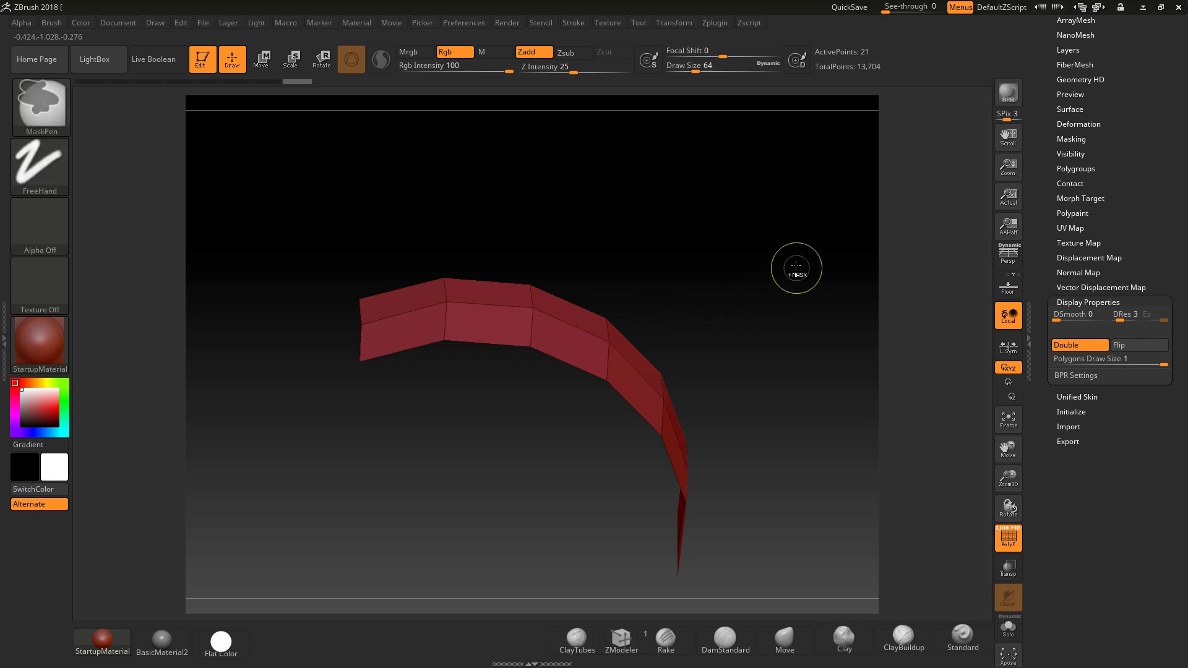
ctrl+shift+click(778, 249)
drag(794, 304, 792, 260)
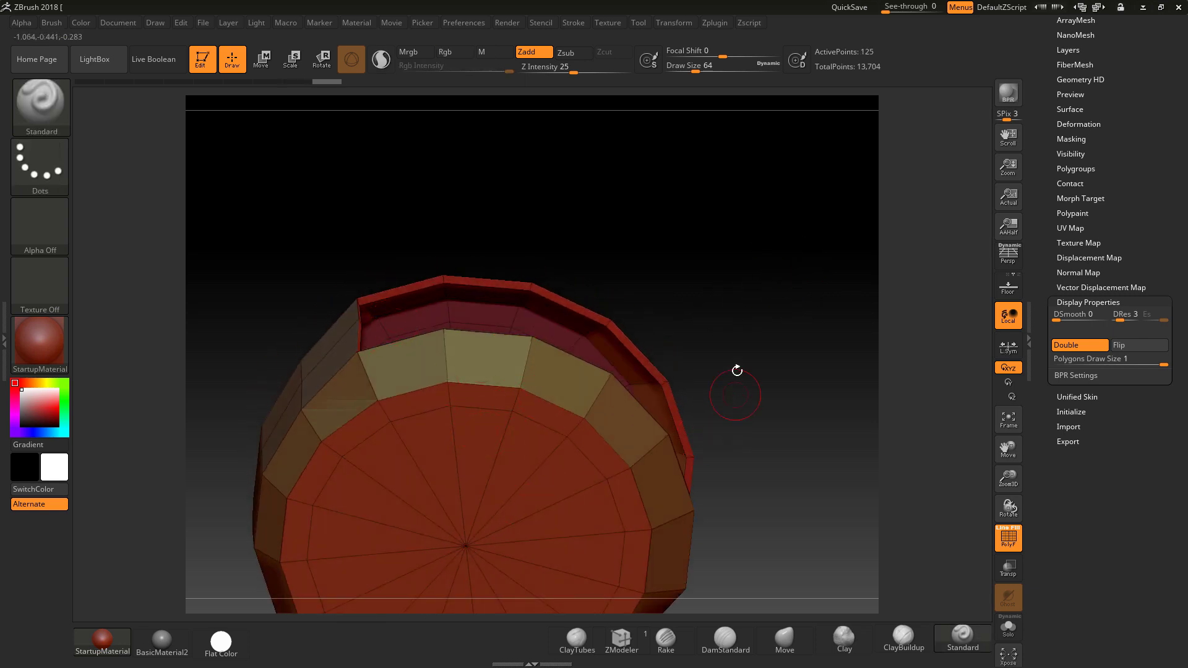
alt+drag(771, 349, 726, 320)
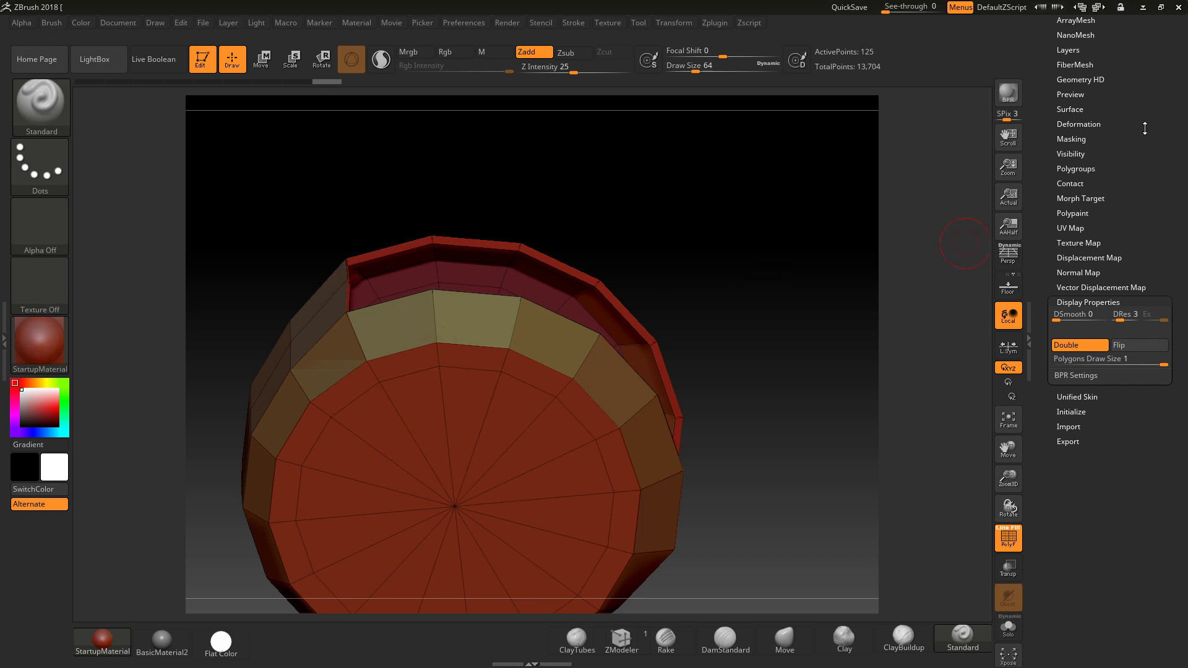
scroll(1153, 148, up, 3)
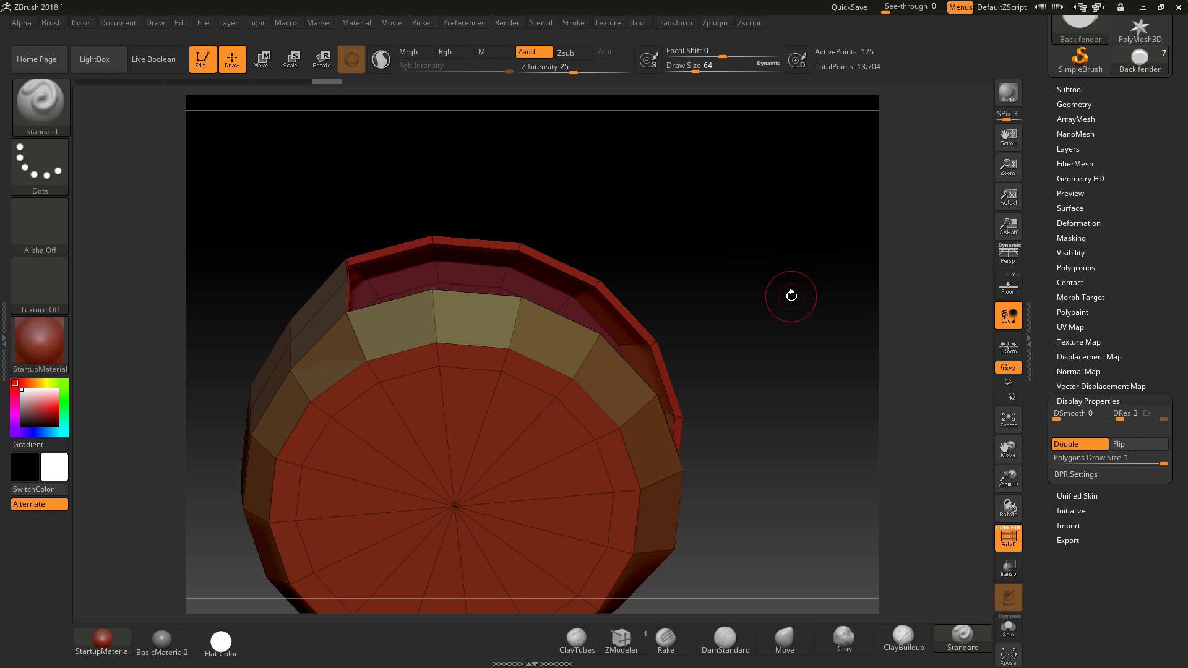
key(ctrl+shift)
Step: Isolate the rim polygroup and invert visibility so only the rim strip shows
ctrl+shift+click(804, 230)
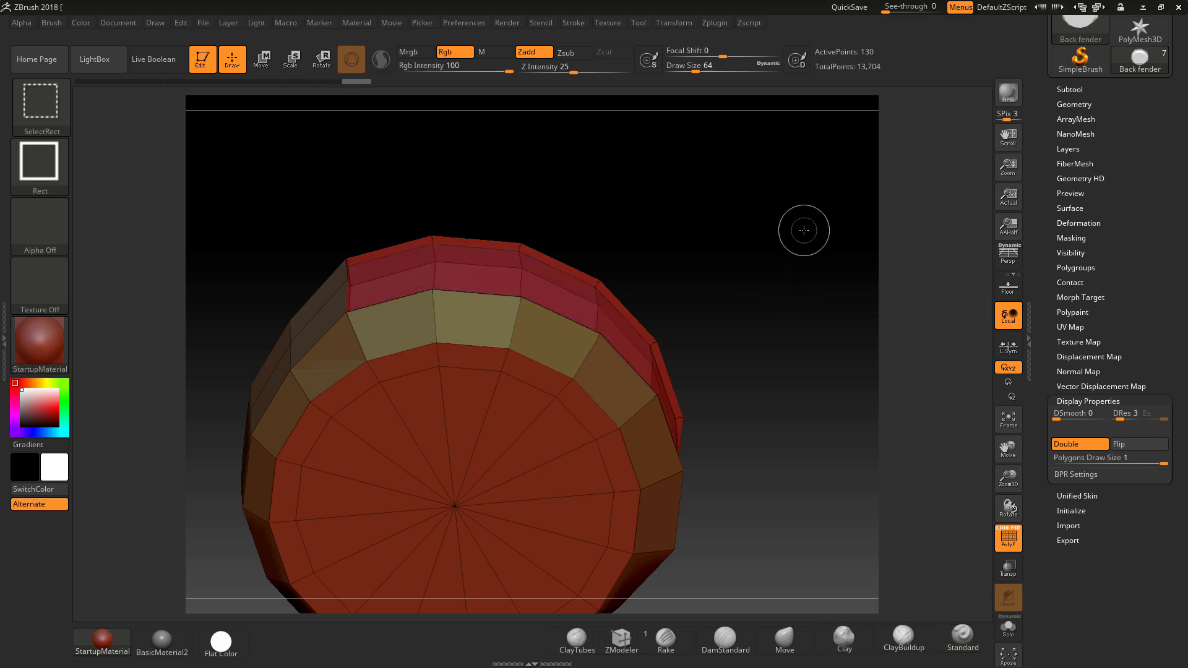
ctrl+shift+click(546, 288)
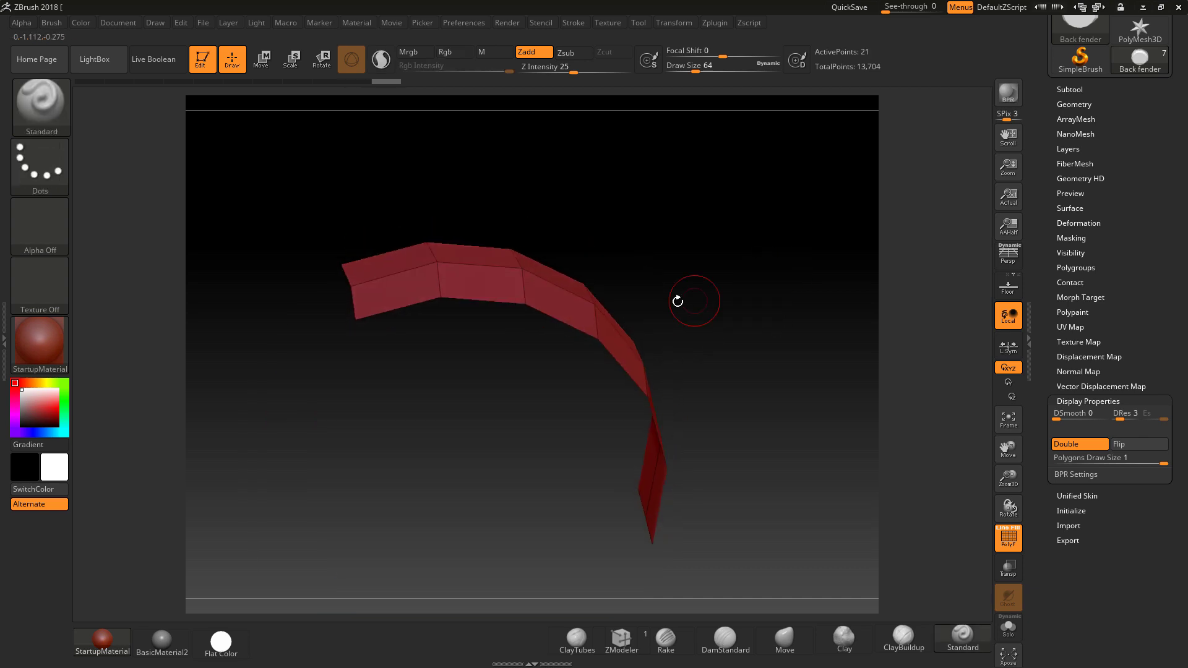
key(ctrl)
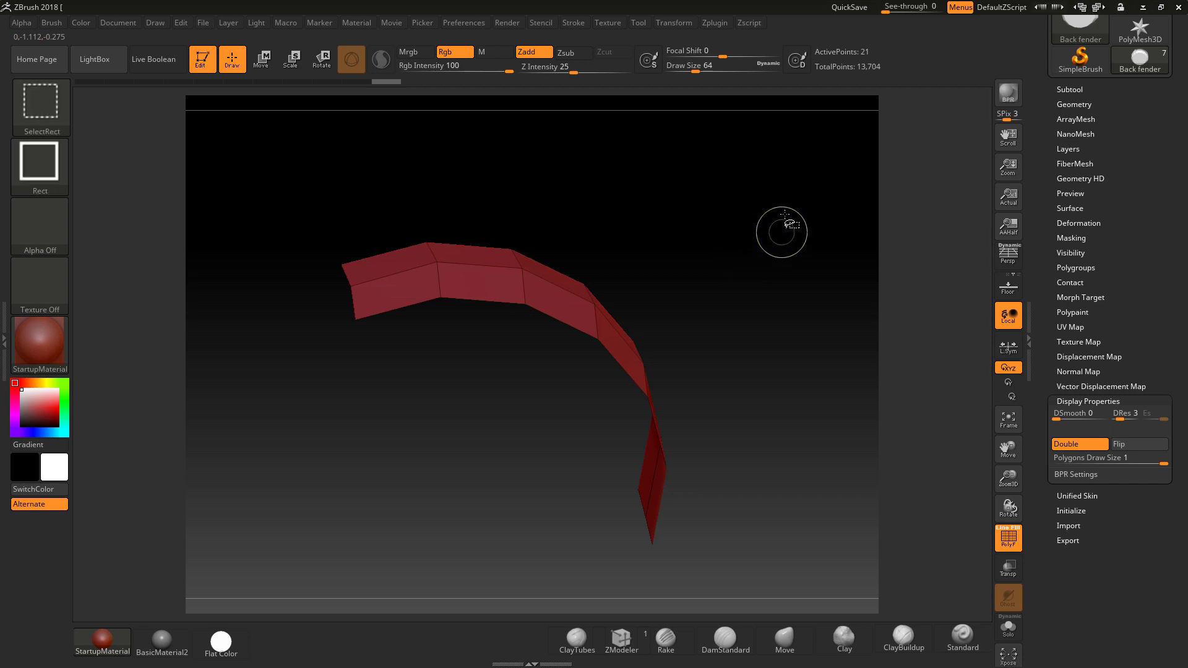
ctrl+shift+drag(784, 212, 826, 284)
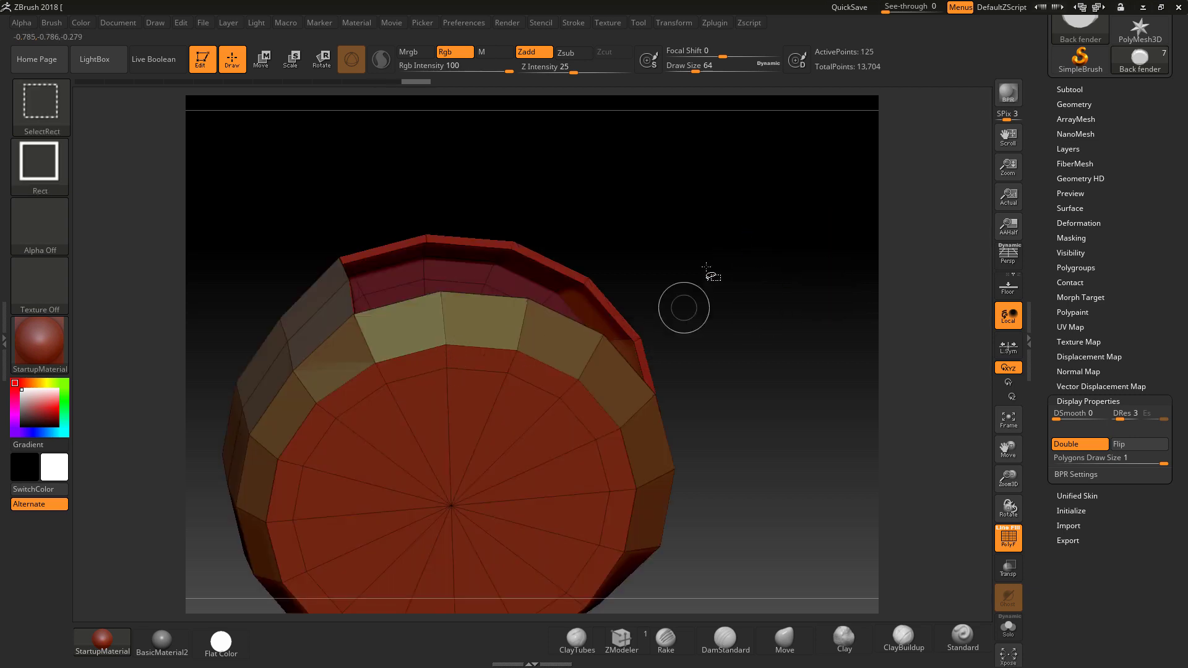
ctrl+shift+drag(766, 178, 797, 278)
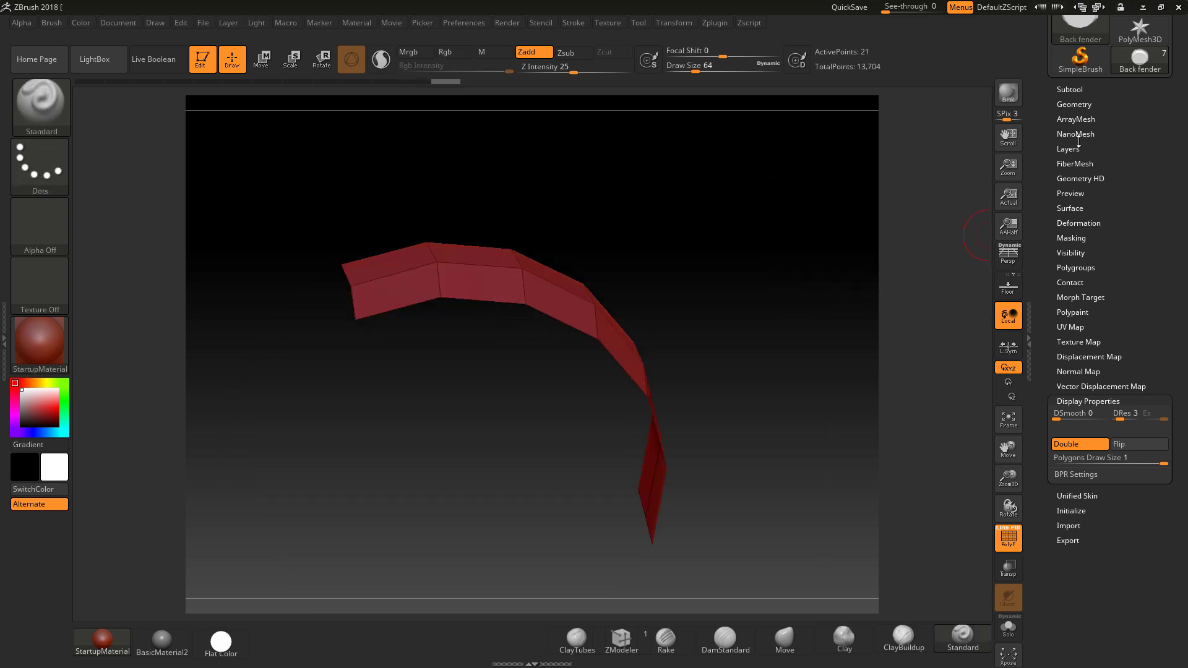
Step: Delete the hidden bowl geometry with Geometry > Modify Topology > Del Hidden
click(1072, 105)
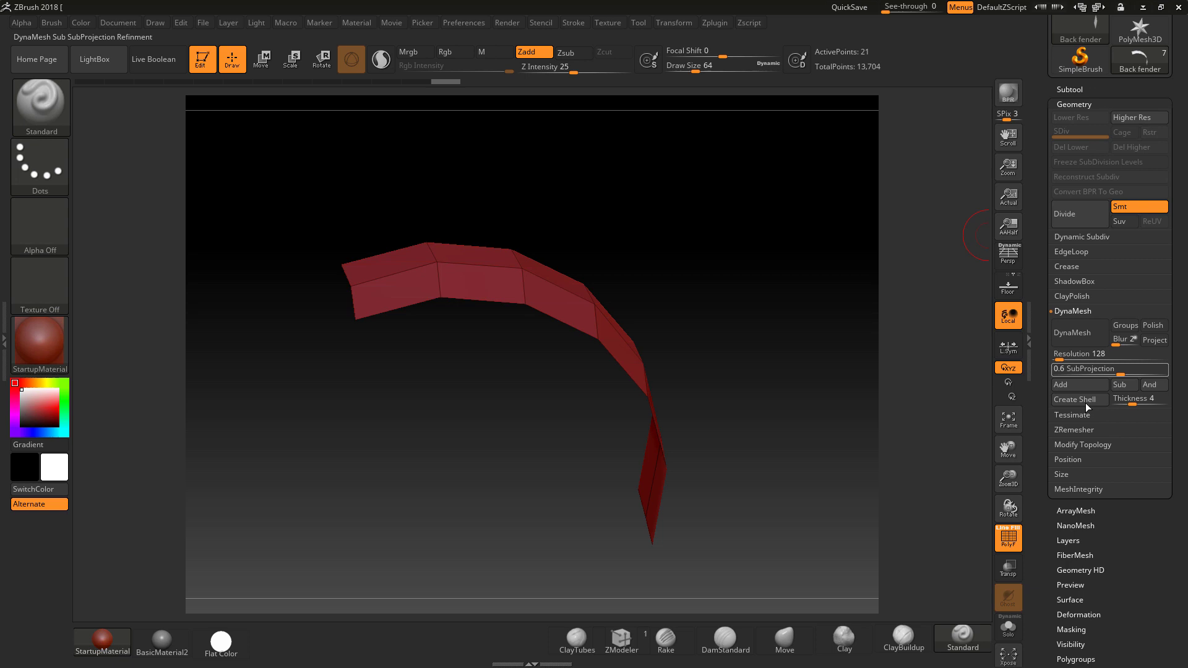
click(1067, 445)
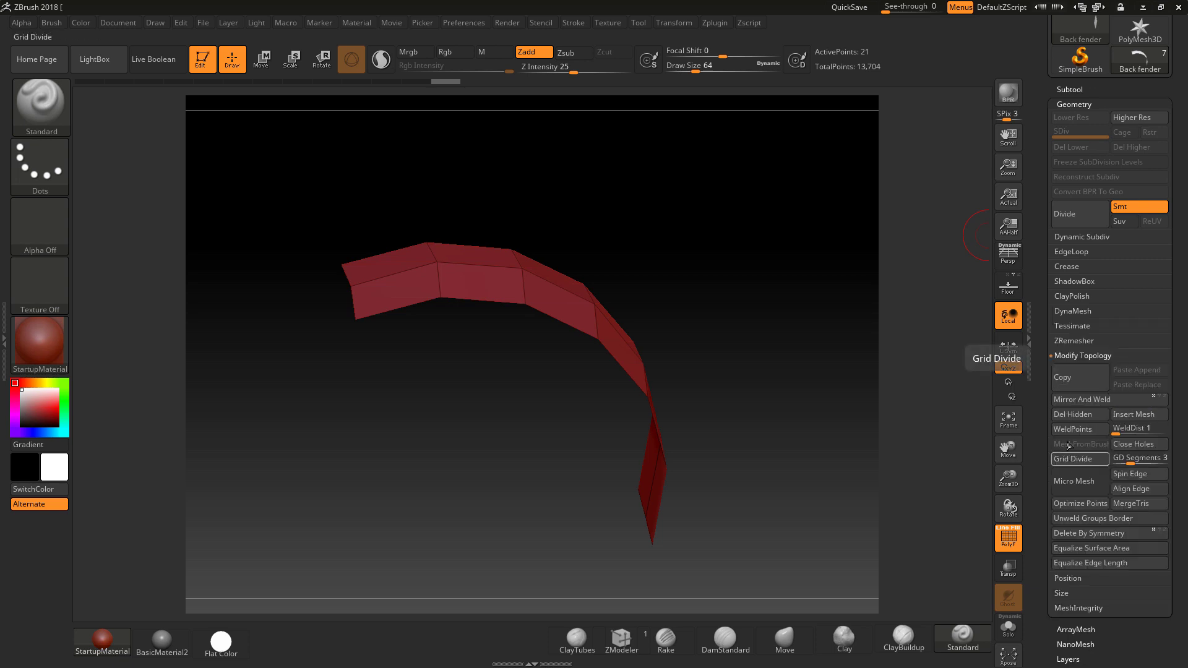
click(1064, 413)
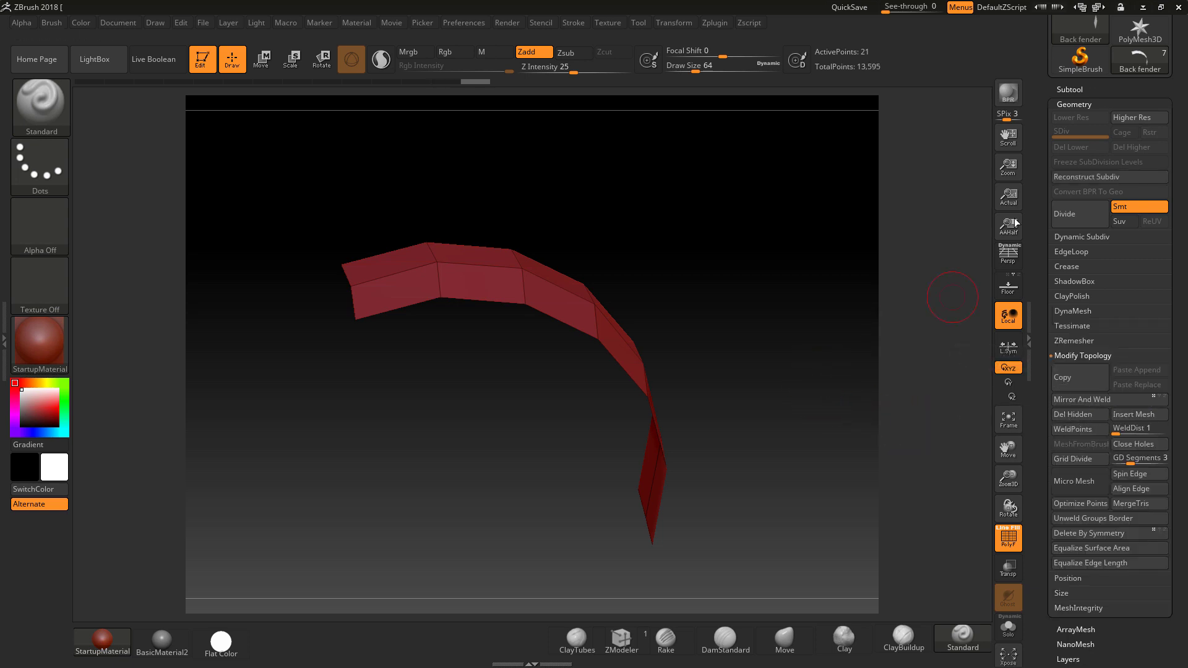
click(1062, 89)
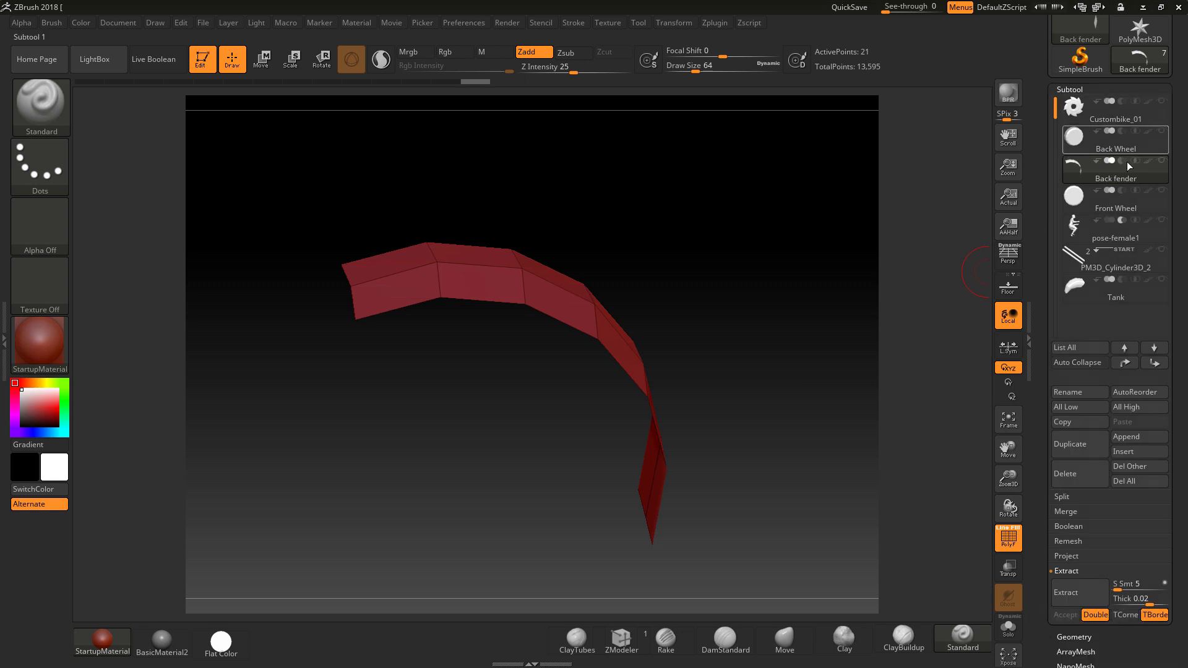
shift+click(1163, 162)
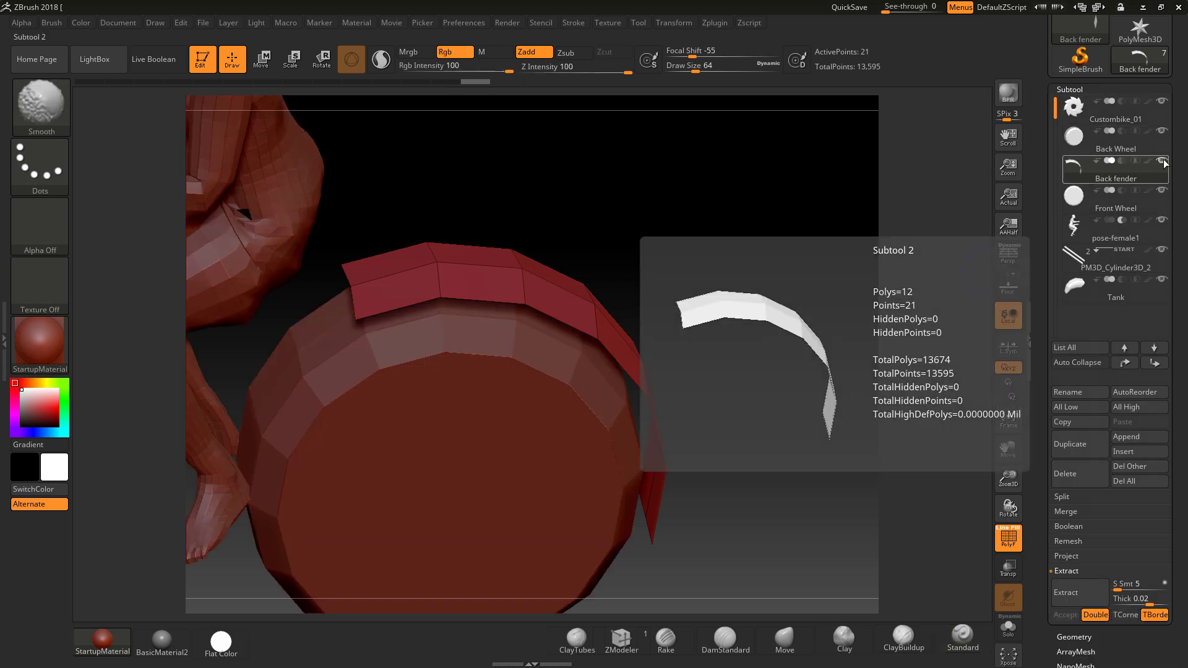
shift+click(1162, 161)
mouse_move(811, 262)
mouse_down()
mouse_move(776, 276)
mouse_move(832, 309)
mouse_move(837, 283)
mouse_up()
drag(837, 346, 600, 449)
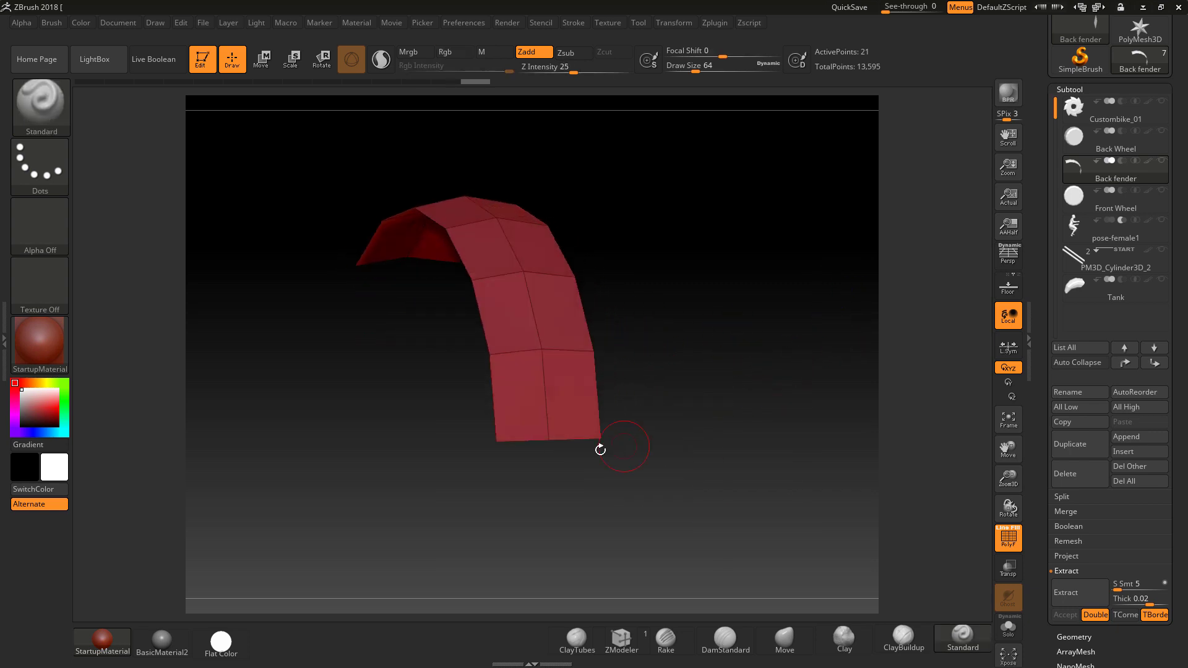
Step: Select the ZModeler brush and set its polygon action to QMesh with the All Polygons target
click(621, 637)
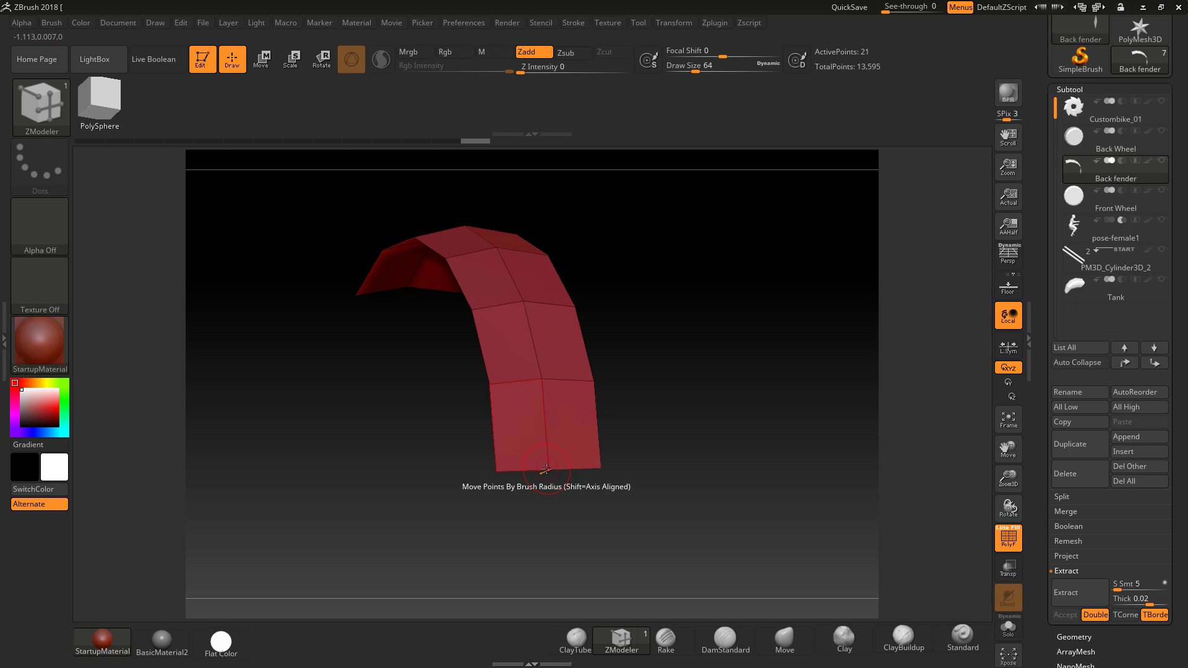
drag(546, 470, 546, 479)
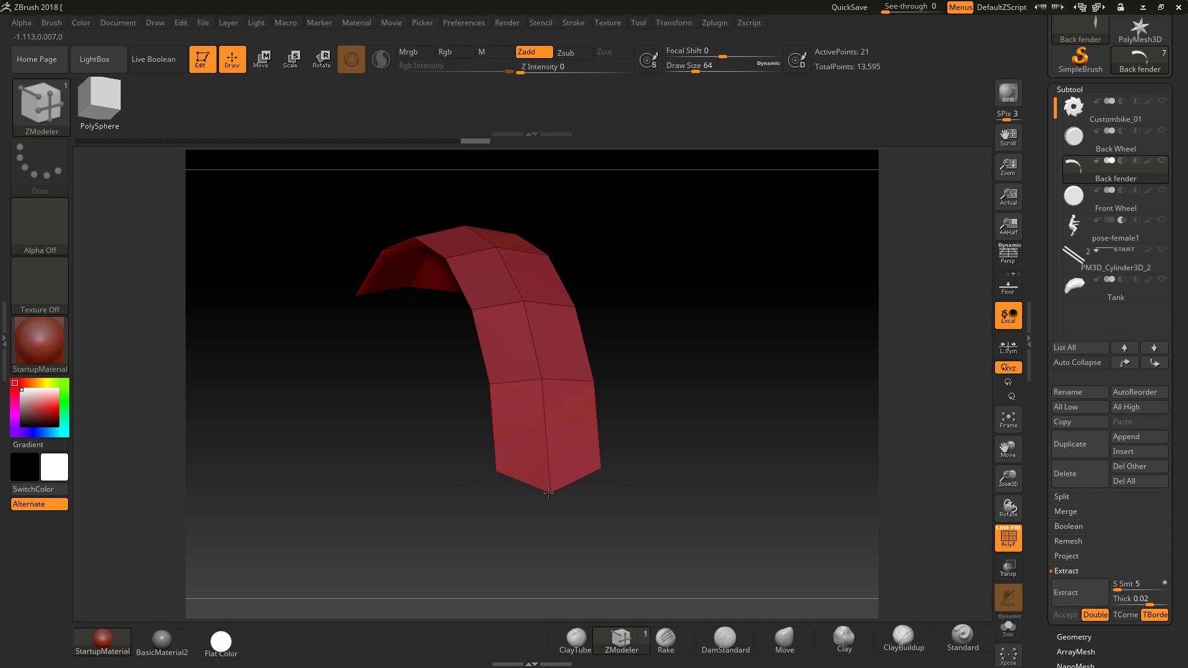
drag(649, 454, 617, 322)
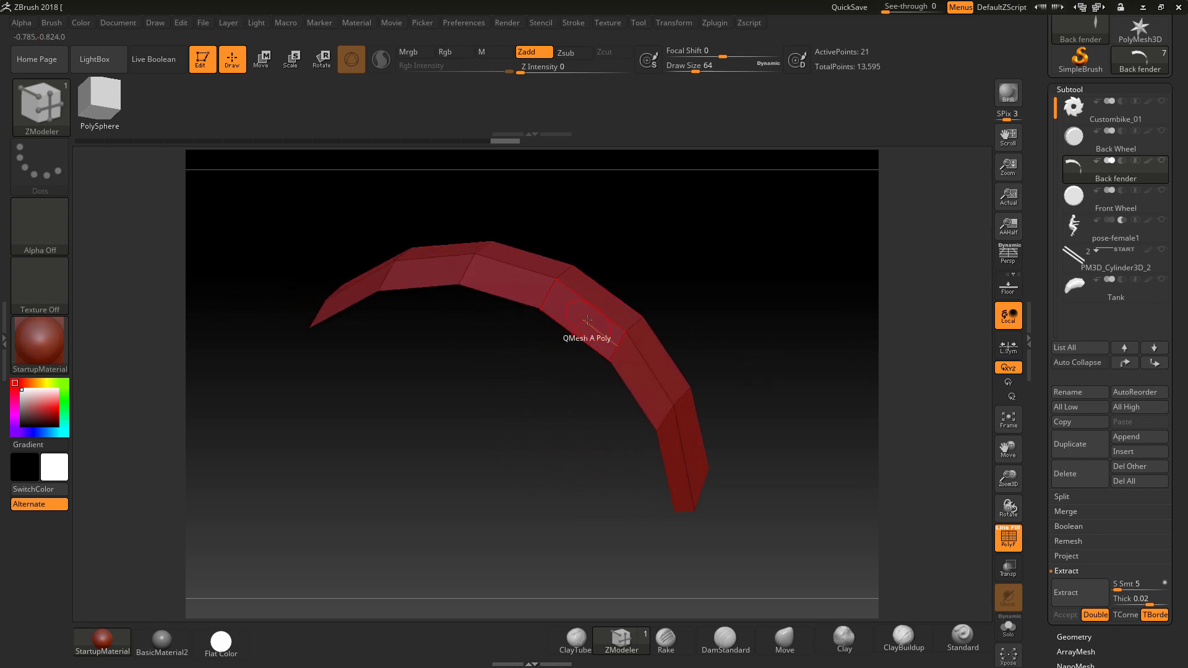
right_click(587, 319)
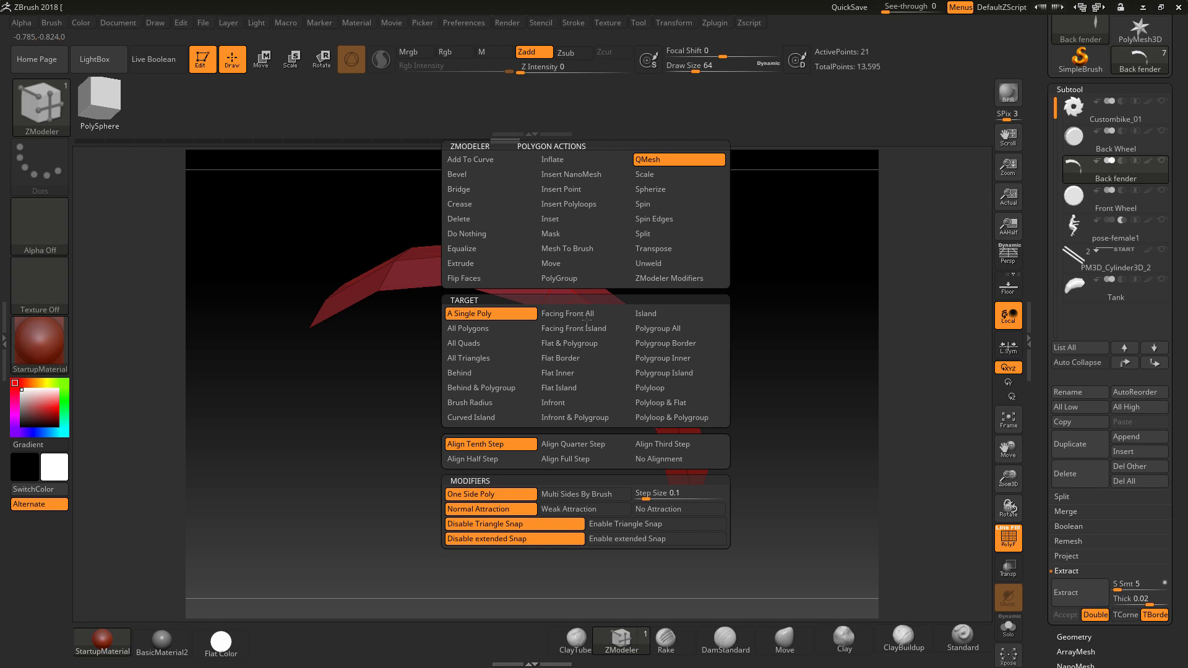
click(470, 332)
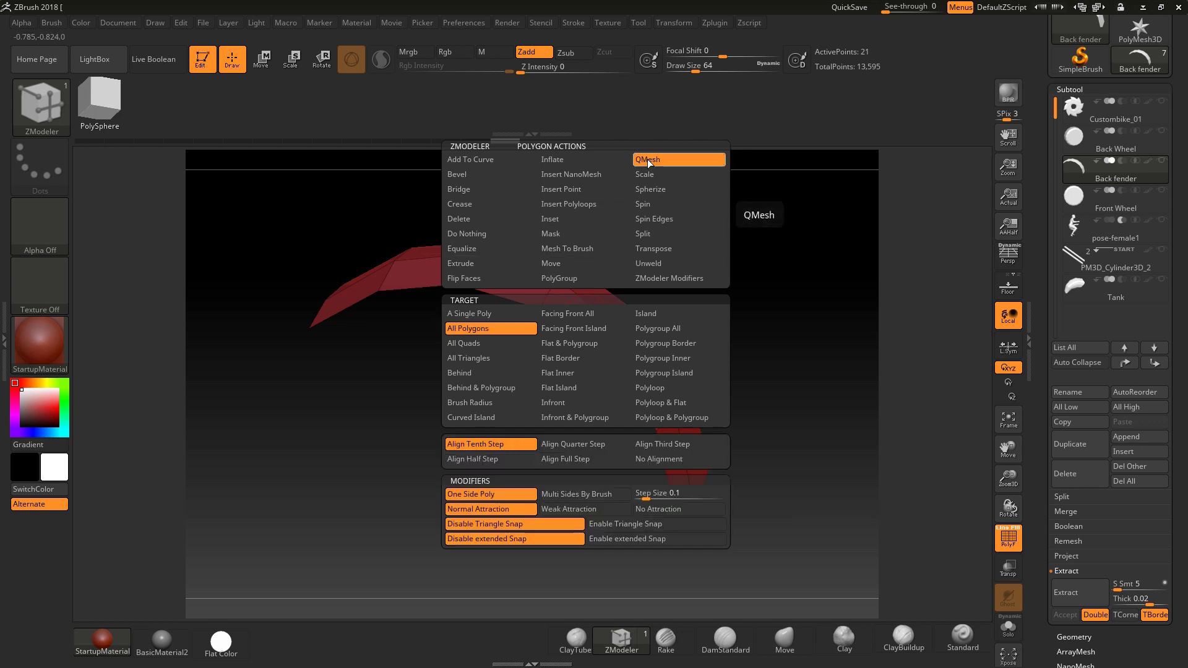
click(474, 327)
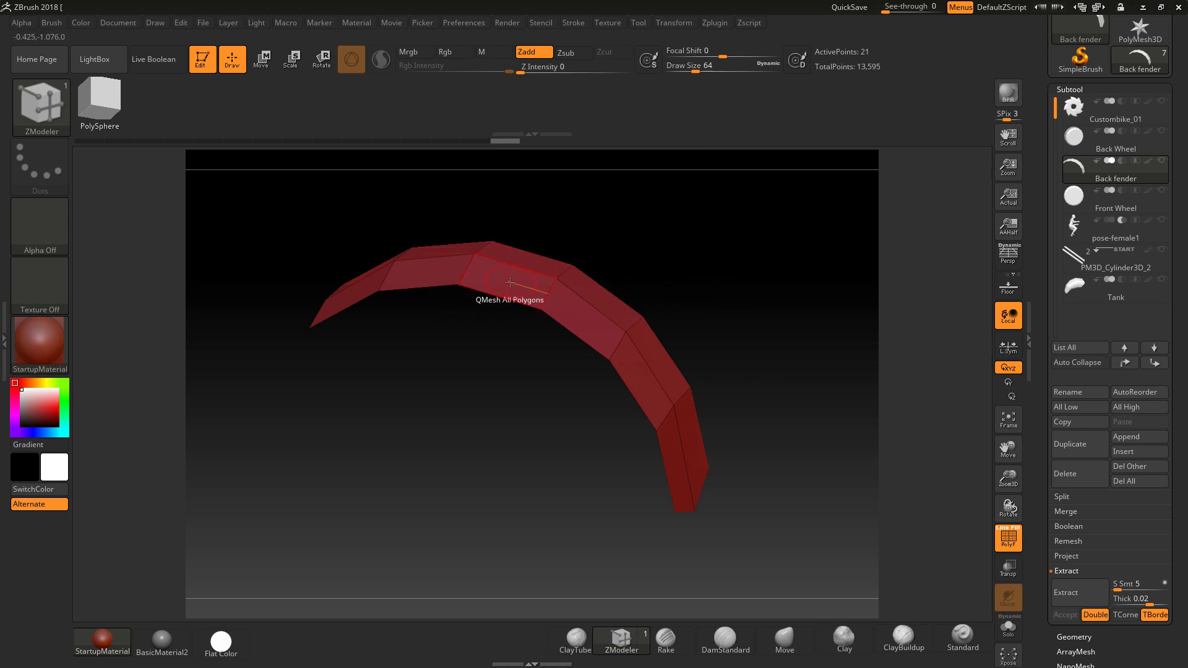
Step: Extrude the 21-point fender strip with QMesh, then show the wheel, rider and other subtools
drag(515, 282, 515, 273)
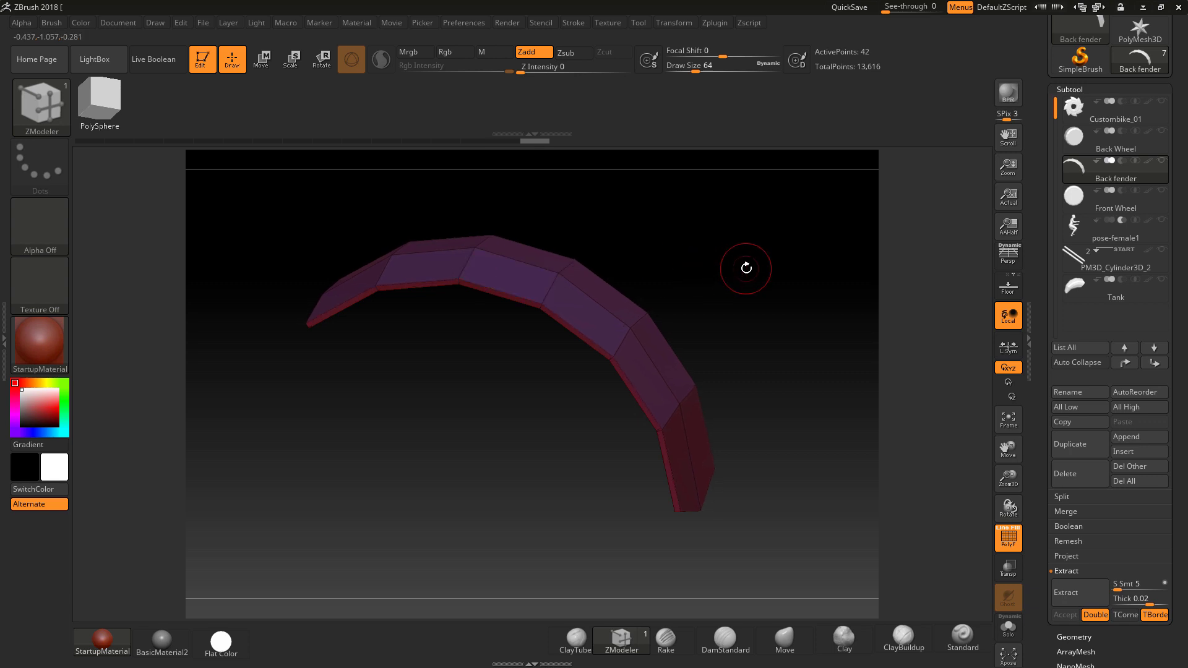
drag(766, 310, 804, 291)
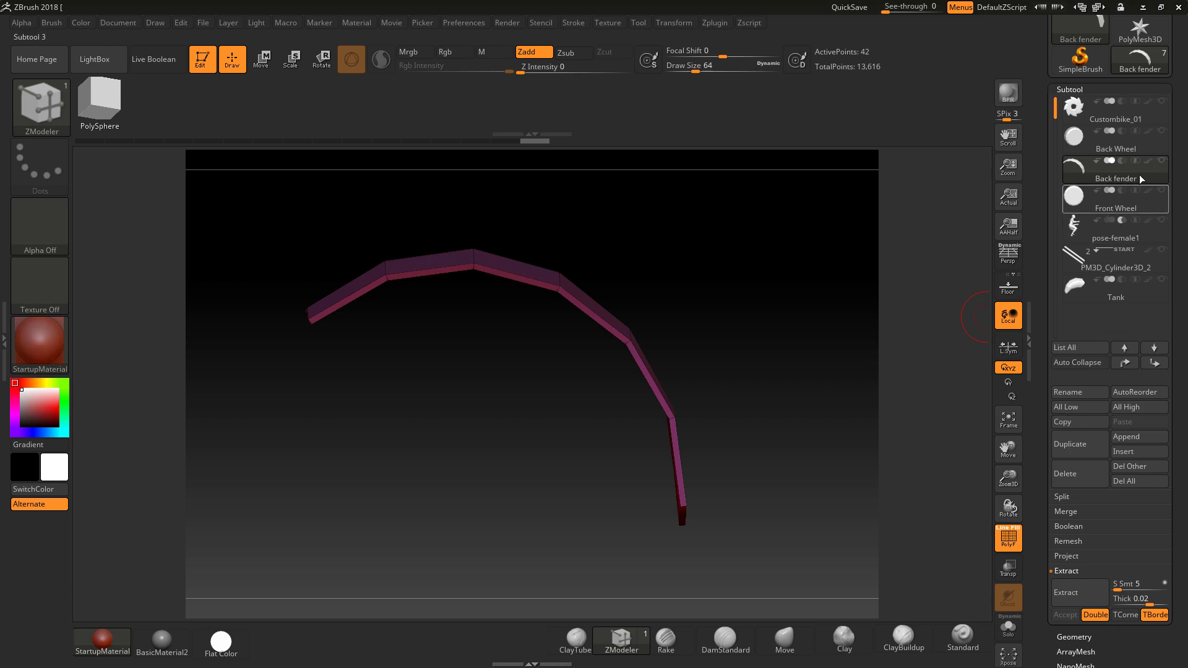
shift+click(1162, 161)
alt+drag(856, 310, 893, 465)
mouse_move(806, 299)
mouse_down()
mouse_move(817, 263)
mouse_move(815, 313)
mouse_move(734, 265)
mouse_move(779, 316)
mouse_move(851, 297)
mouse_move(811, 297)
mouse_move(783, 217)
mouse_move(804, 233)
mouse_up()
Step: Subdivide the fender with Ctrl+D, then undo back to the coarse band
key(ctrl+d)
key(b)
key(z)
key(m)
key(ctrl)
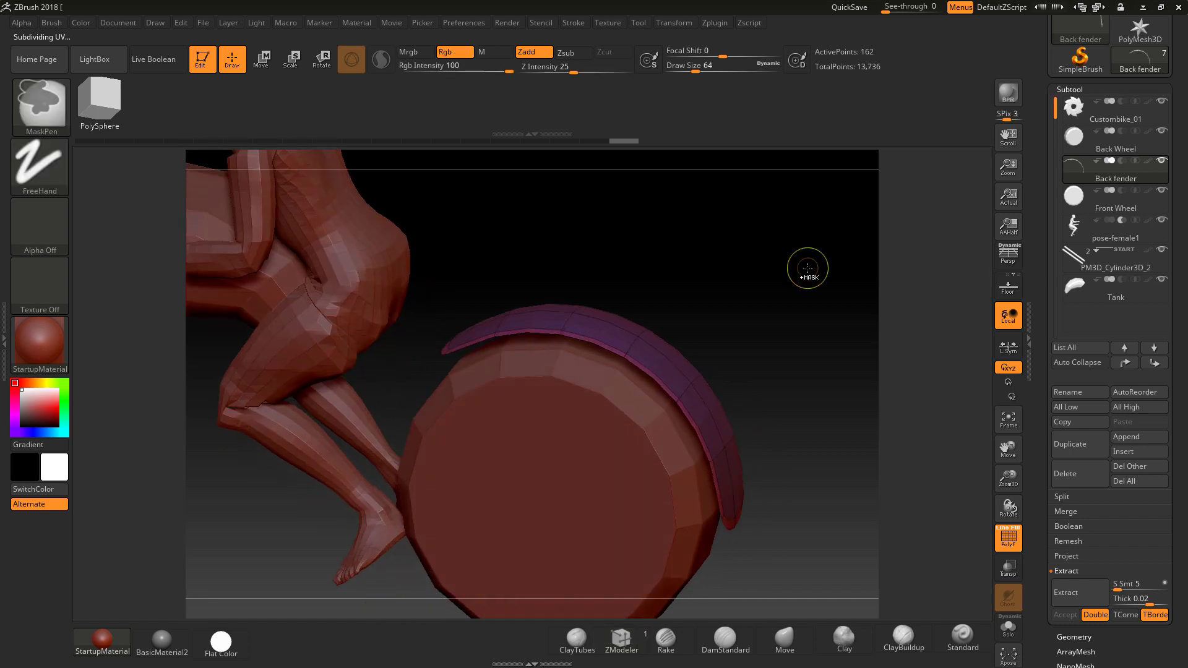
key(ctrl+z)
Step: Extrude the fender band again with QMesh into a thicker shell and isolate it
mouse_move(795, 278)
mouse_down()
mouse_move(788, 318)
mouse_move(767, 311)
mouse_up()
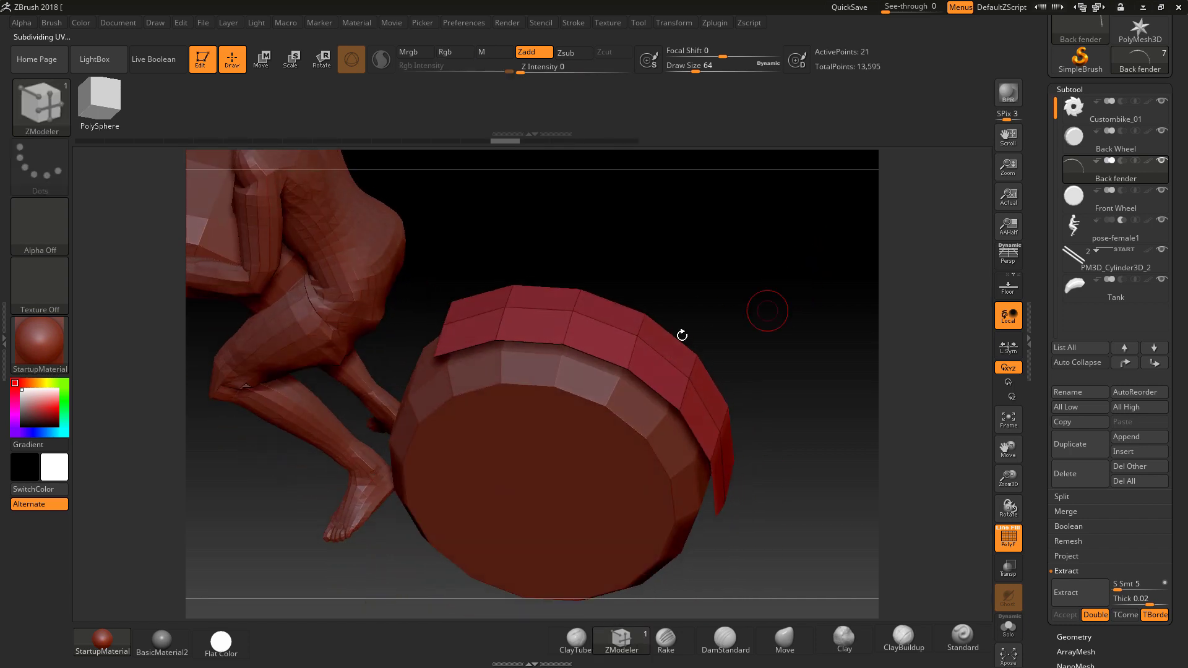
drag(653, 373, 663, 368)
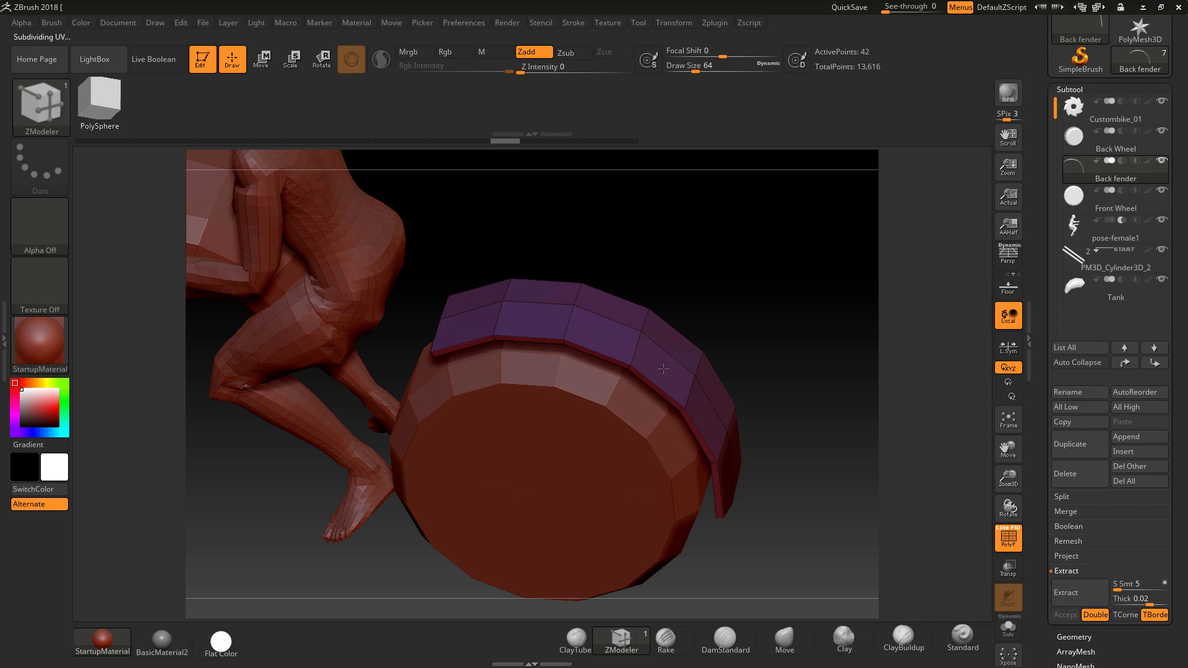
drag(797, 354, 778, 307)
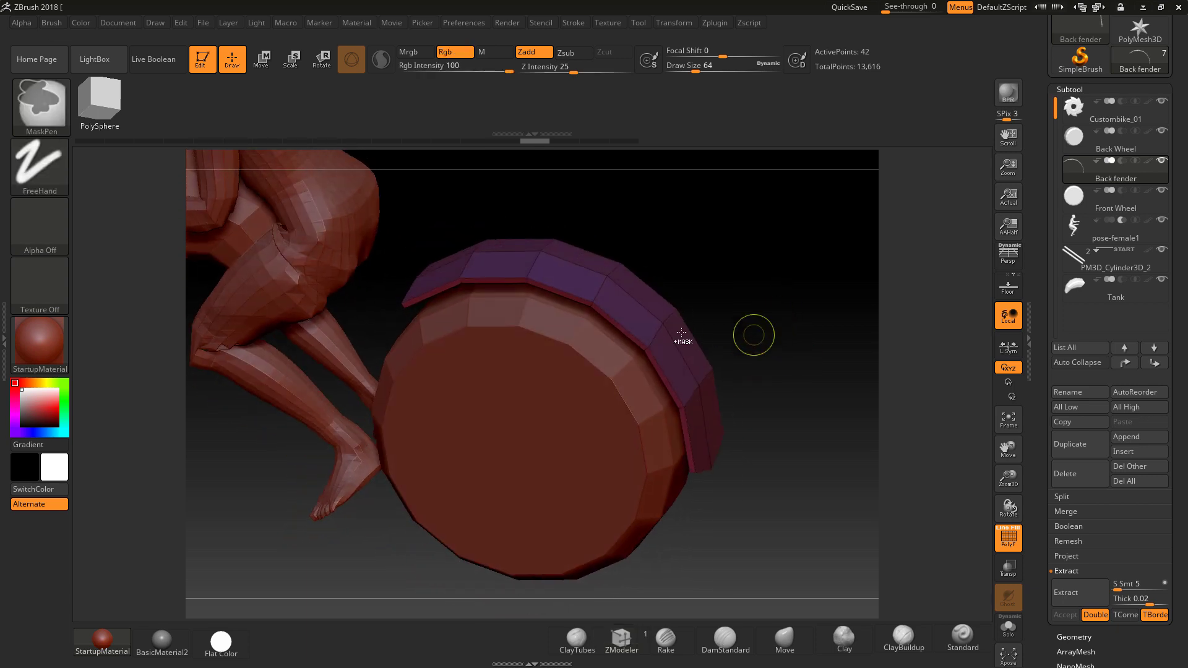
ctrl+shift+click(625, 298)
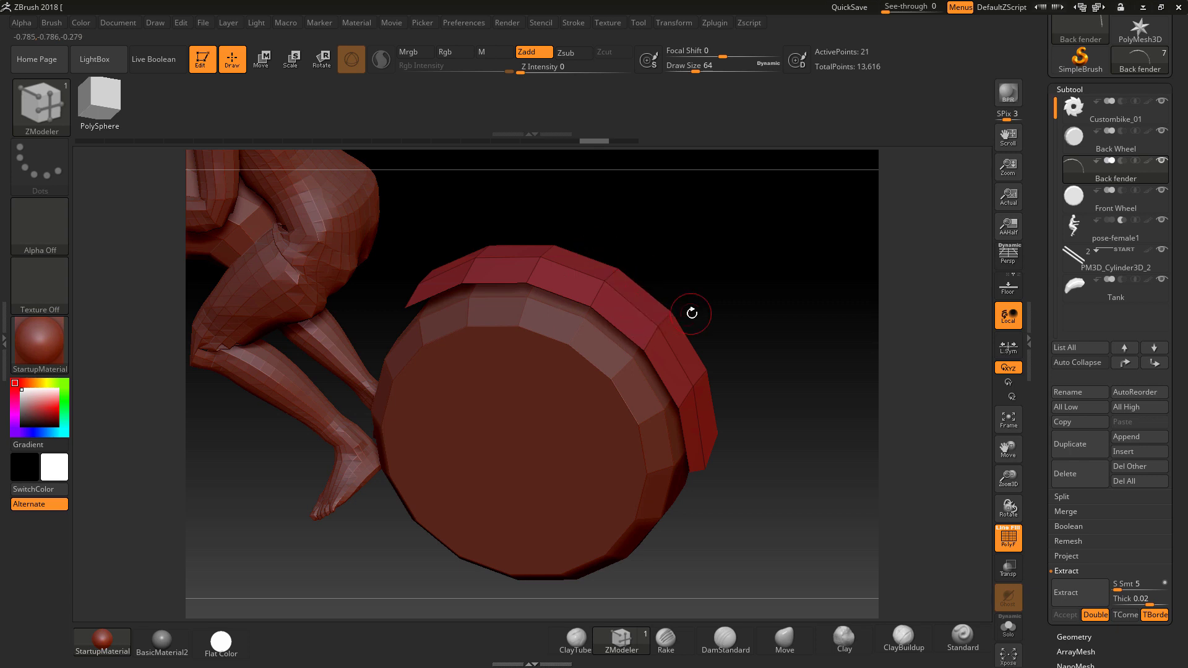
Step: Reveal the fender's hidden polygons and set the QMesh target to A Single Poly
ctrl+shift+click(807, 334)
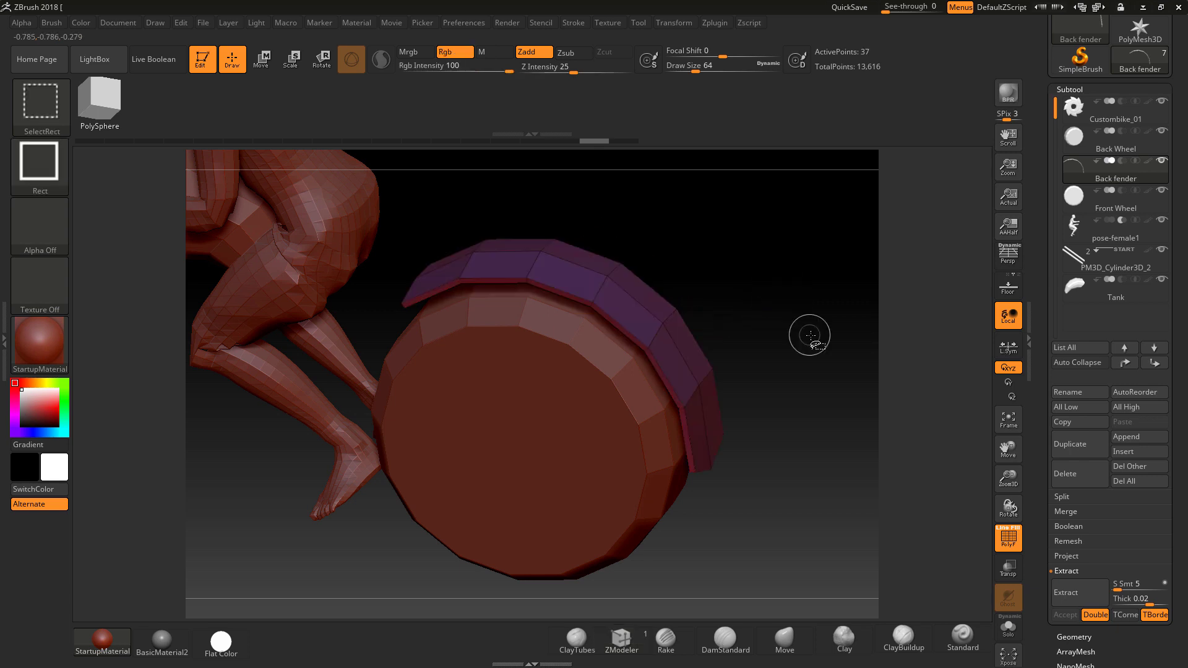
mouse_move(798, 313)
mouse_down()
mouse_move(811, 266)
mouse_move(825, 302)
mouse_move(798, 313)
mouse_move(777, 284)
mouse_move(777, 353)
mouse_move(745, 388)
mouse_move(772, 371)
mouse_move(761, 387)
mouse_move(756, 377)
mouse_up()
ctrl+shift+click(791, 314)
right_click(626, 306)
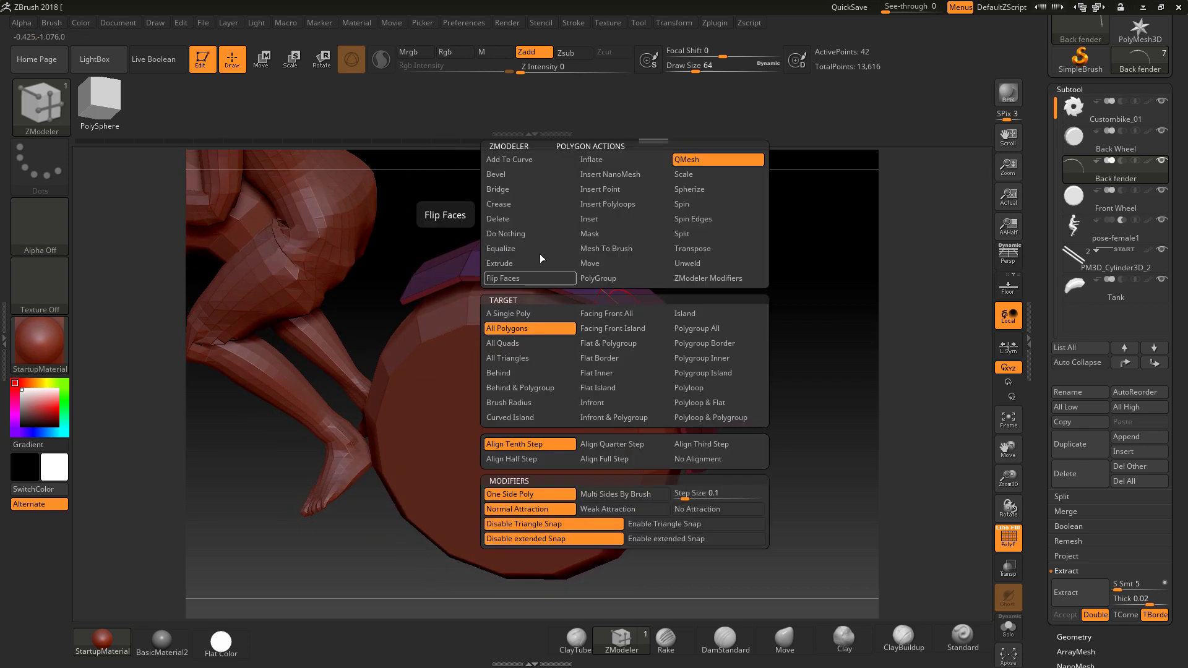
click(537, 314)
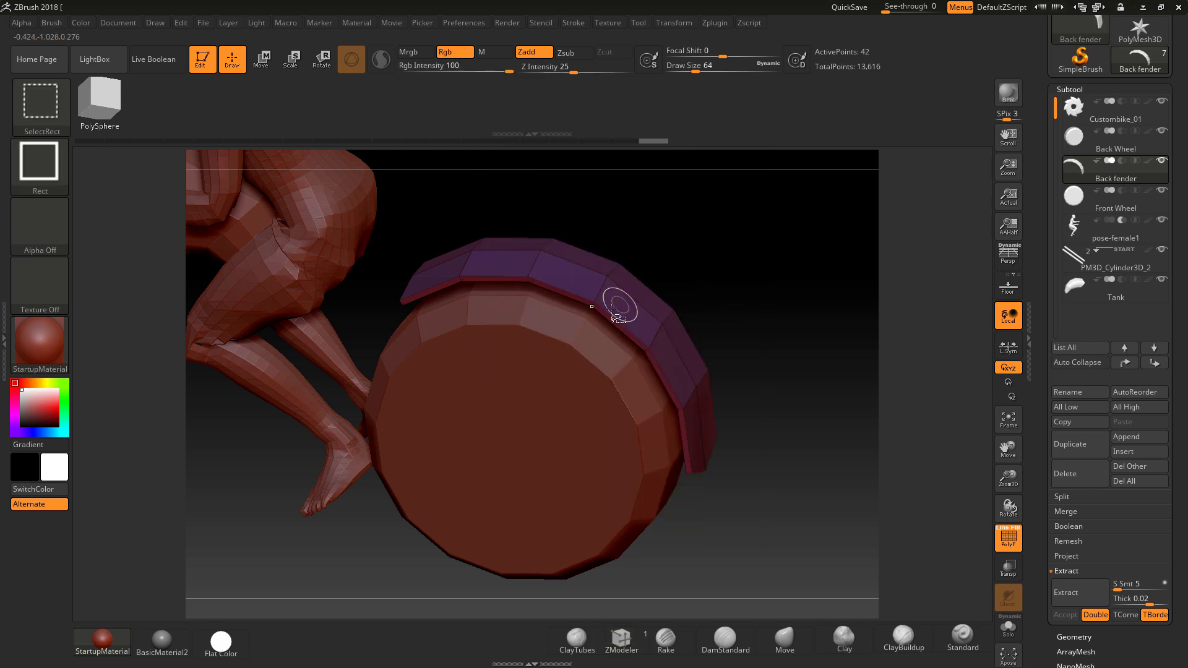
Step: Isolate the fender's top strip, hiding other polygons, then reveal them again
drag(706, 313, 640, 312)
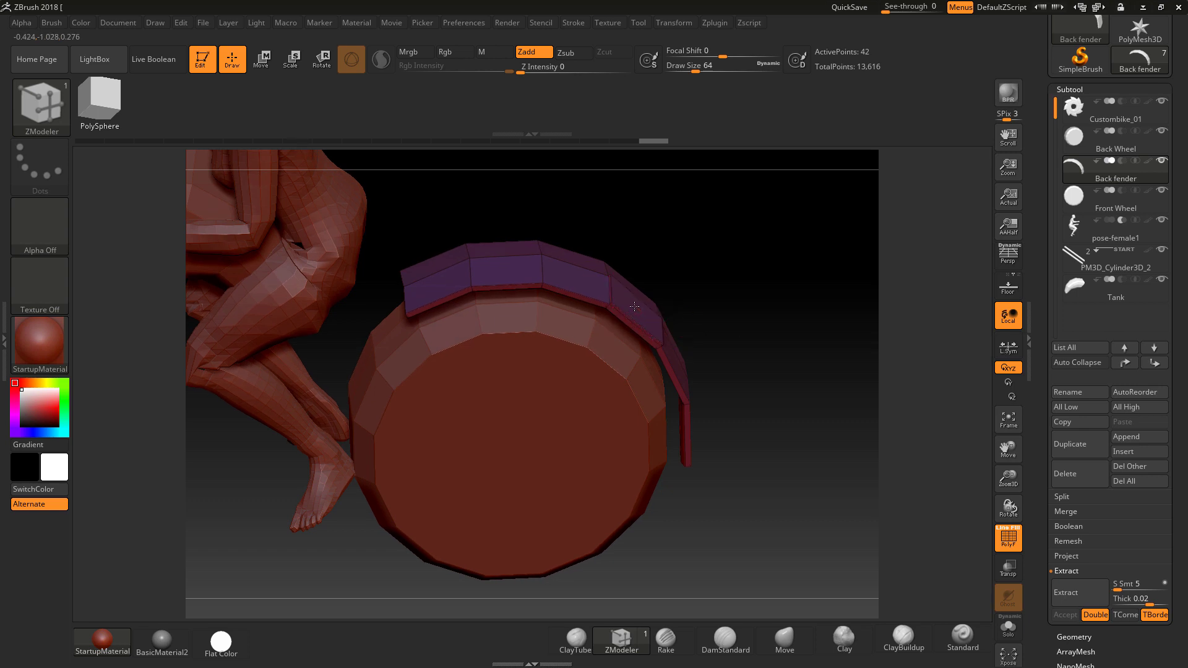
key(ctrl+shift)
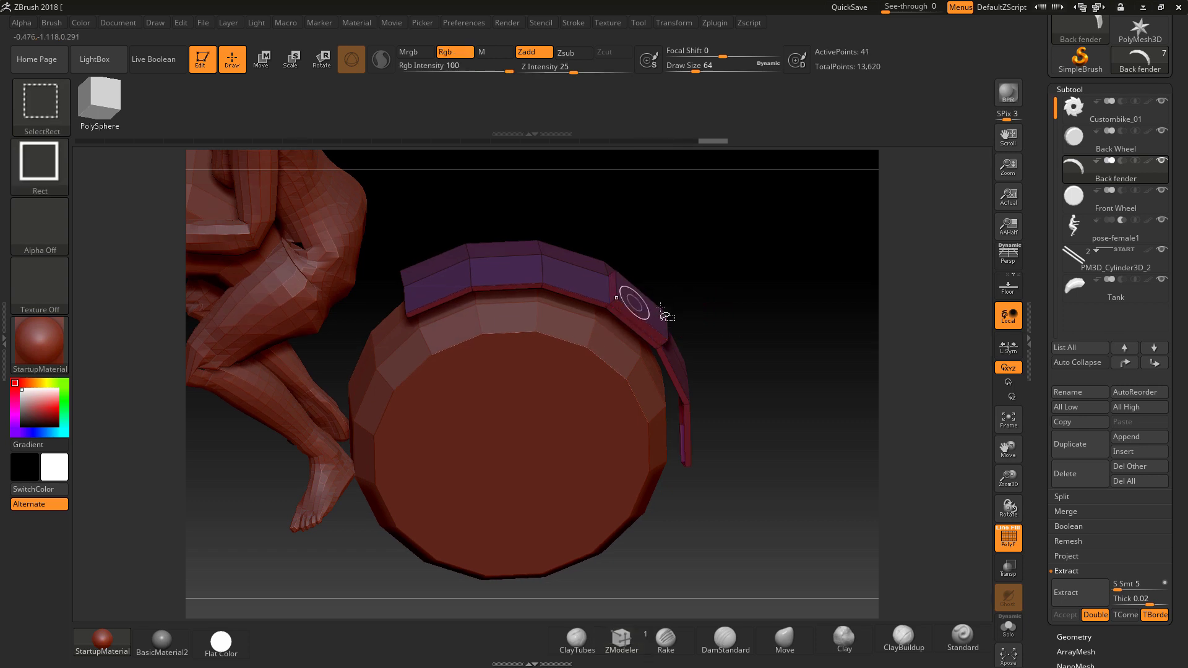
ctrl+shift+click(631, 314)
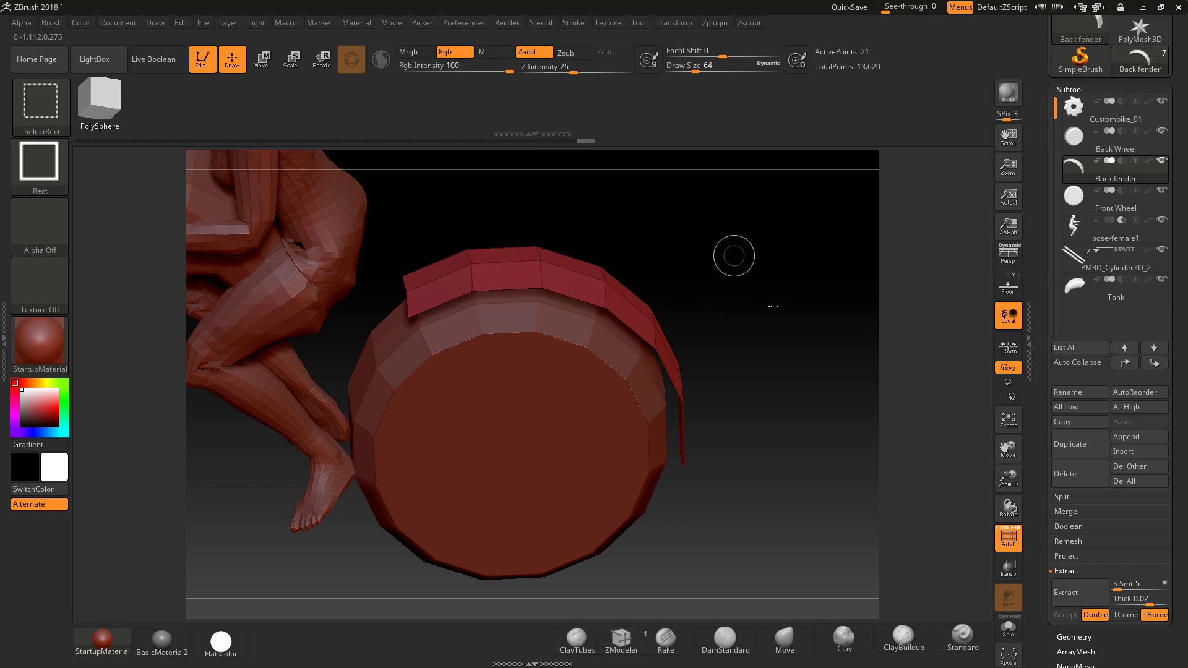
ctrl+shift+click(782, 366)
Step: Turn on Solo for the Back fender, box-select its polygons, and accept the Undo History warning
drag(774, 340, 873, 308)
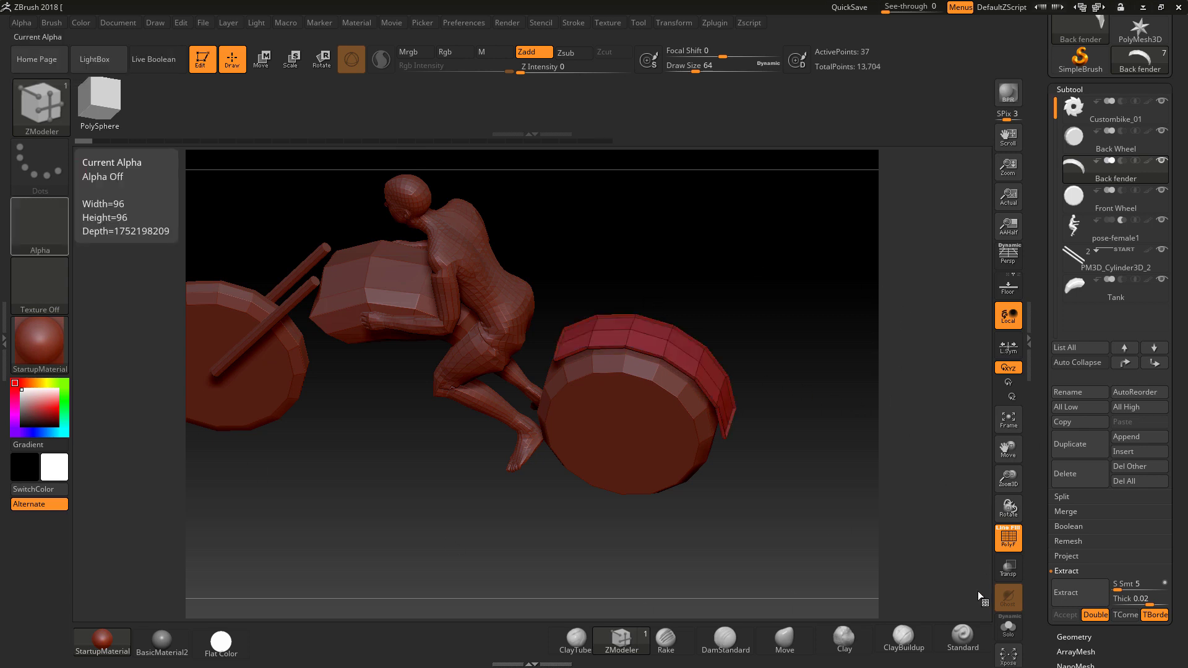
click(1009, 624)
drag(747, 305, 647, 278)
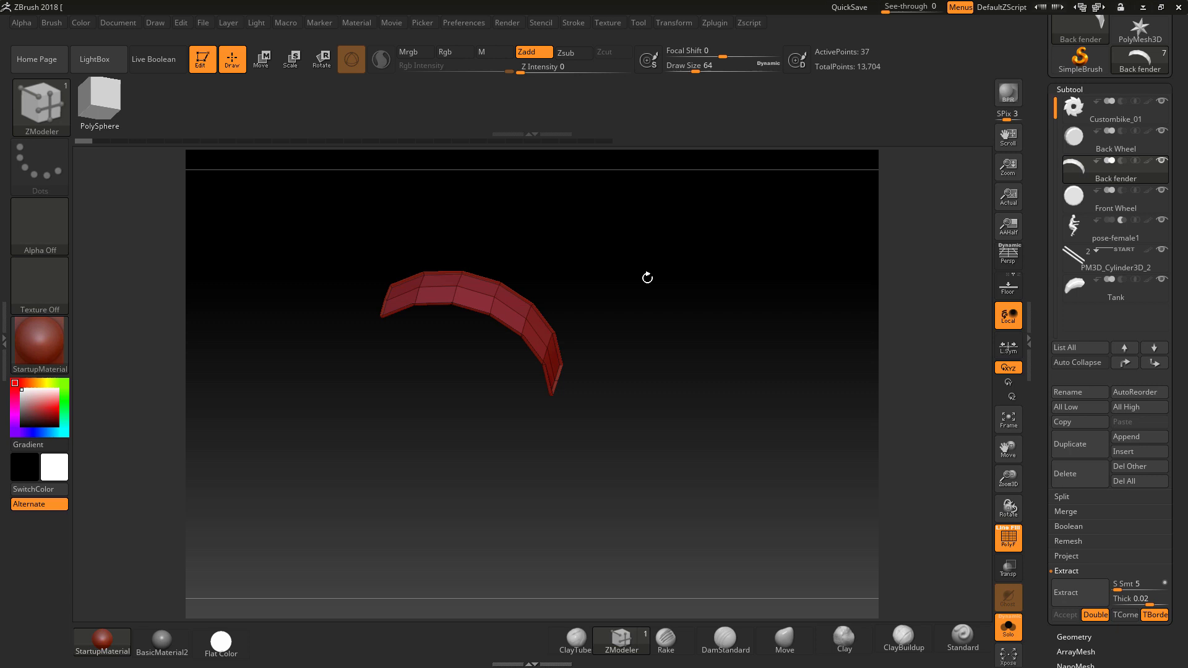
ctrl+shift+drag(726, 240, 776, 324)
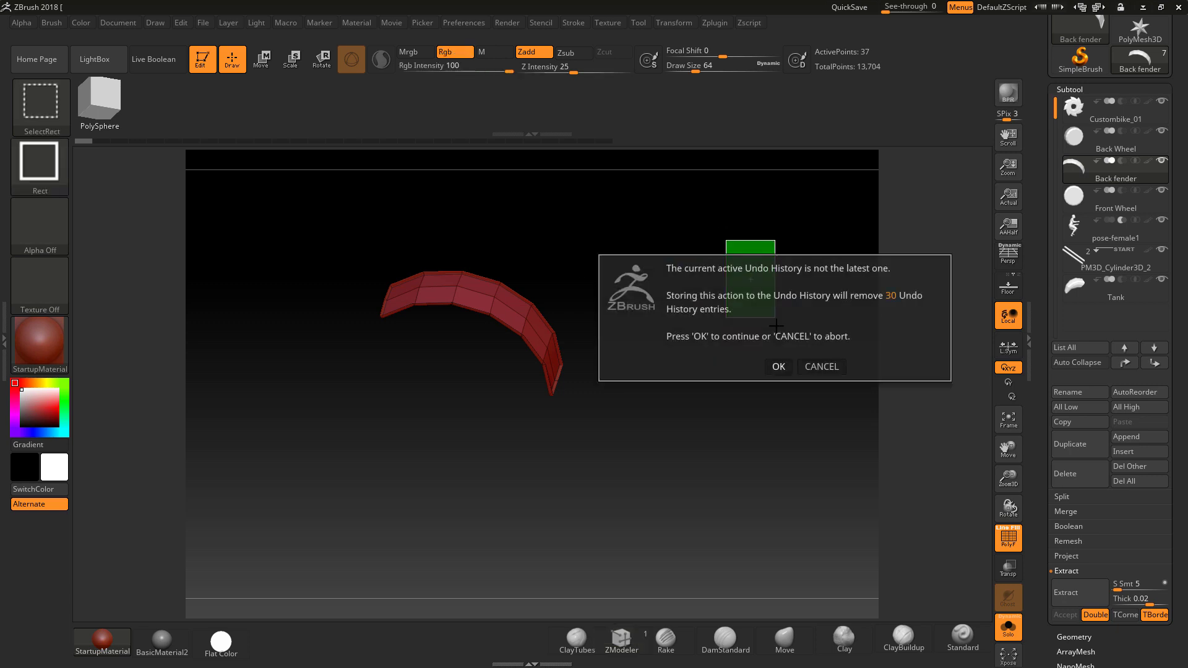
click(778, 365)
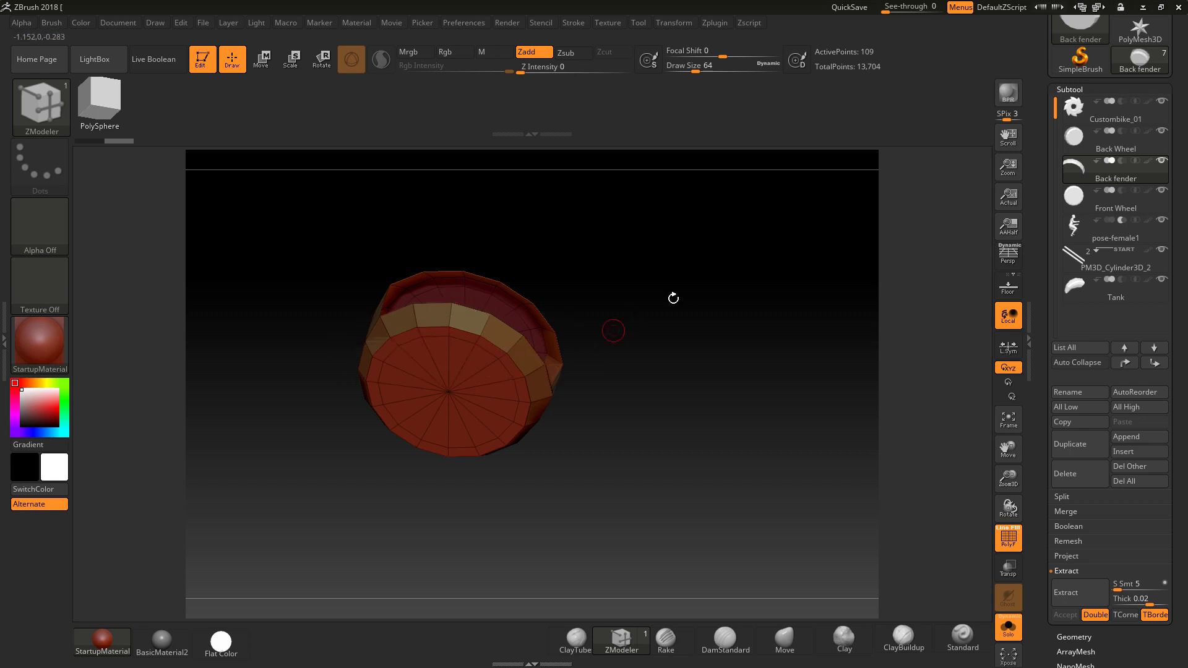
Step: Hide and unhide fender polygons until only the red 21-point top strip stays visible
drag(673, 298, 767, 321)
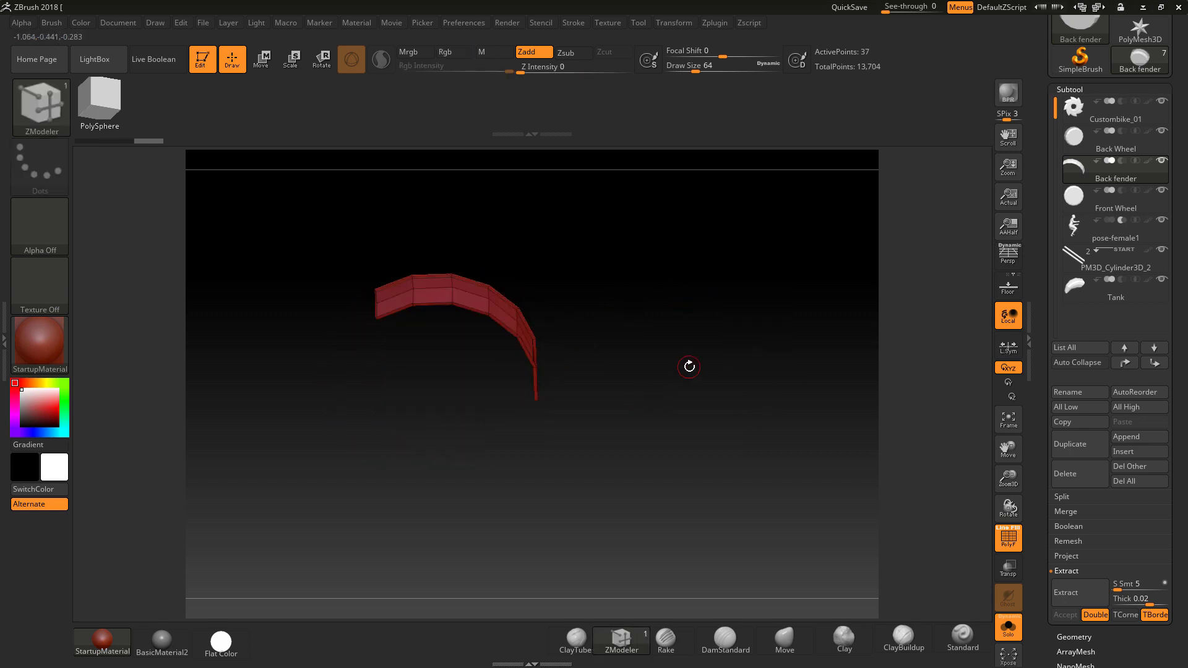
ctrl+shift+click(459, 294)
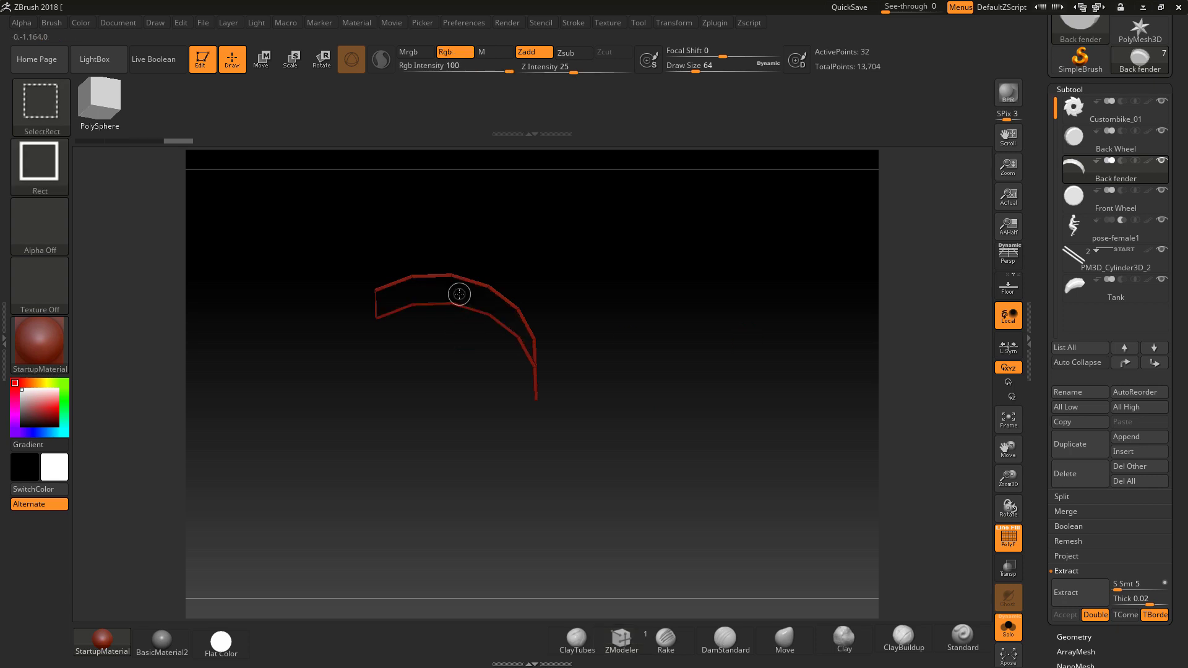
ctrl+shift+click(681, 256)
ctrl+shift+click(474, 298)
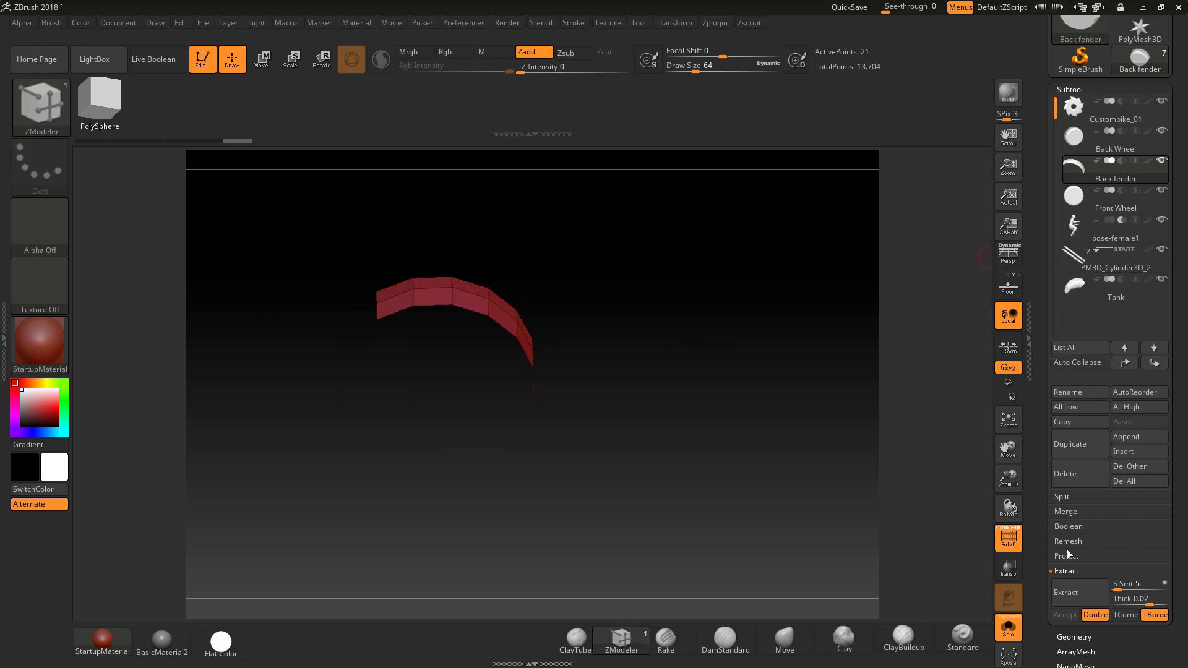
Step: Apply Del Hidden from Geometry > Modify Topology, cutting total points to 13,595
scroll(1067, 548, down, 5)
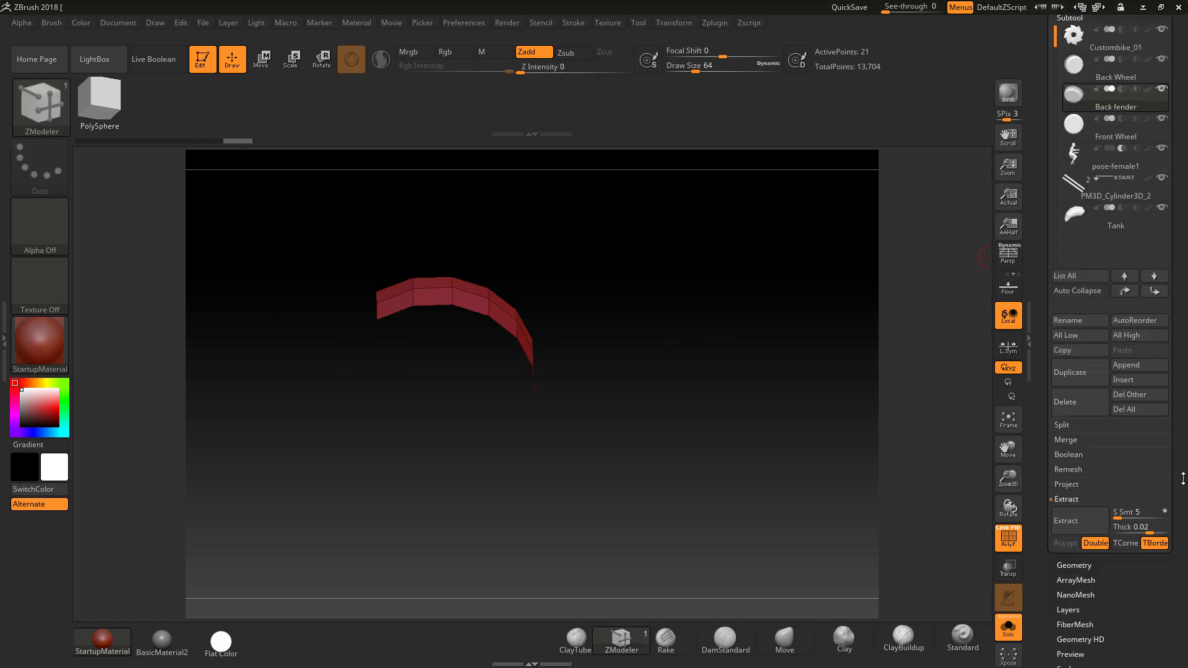
click(1064, 440)
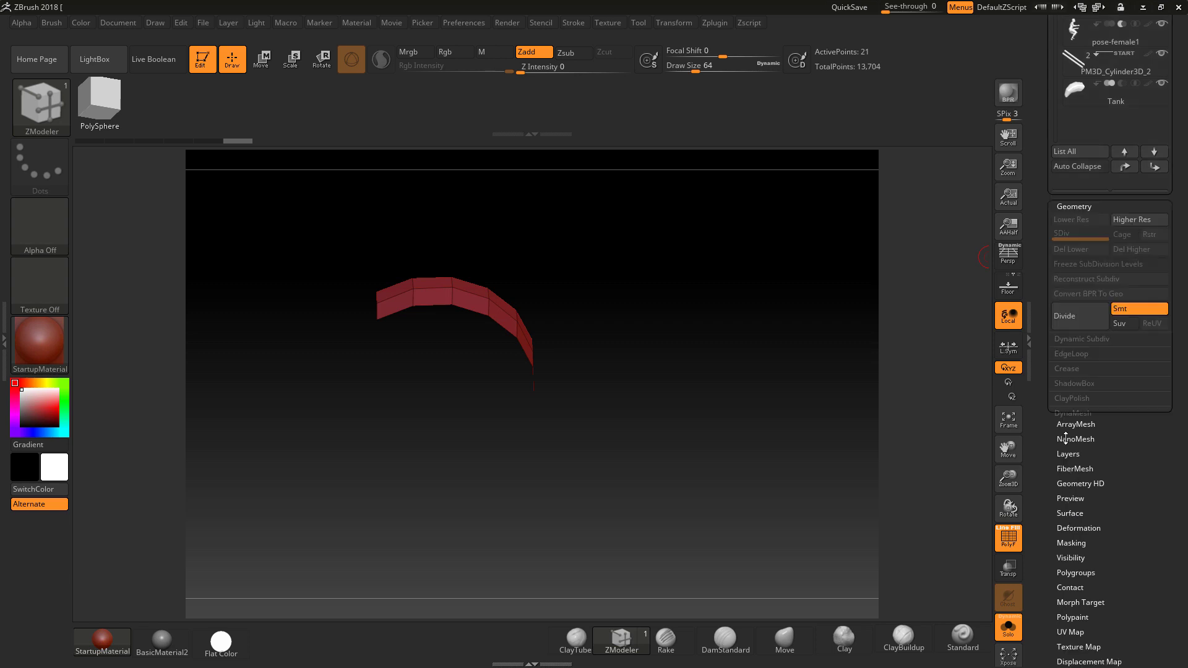
click(1079, 369)
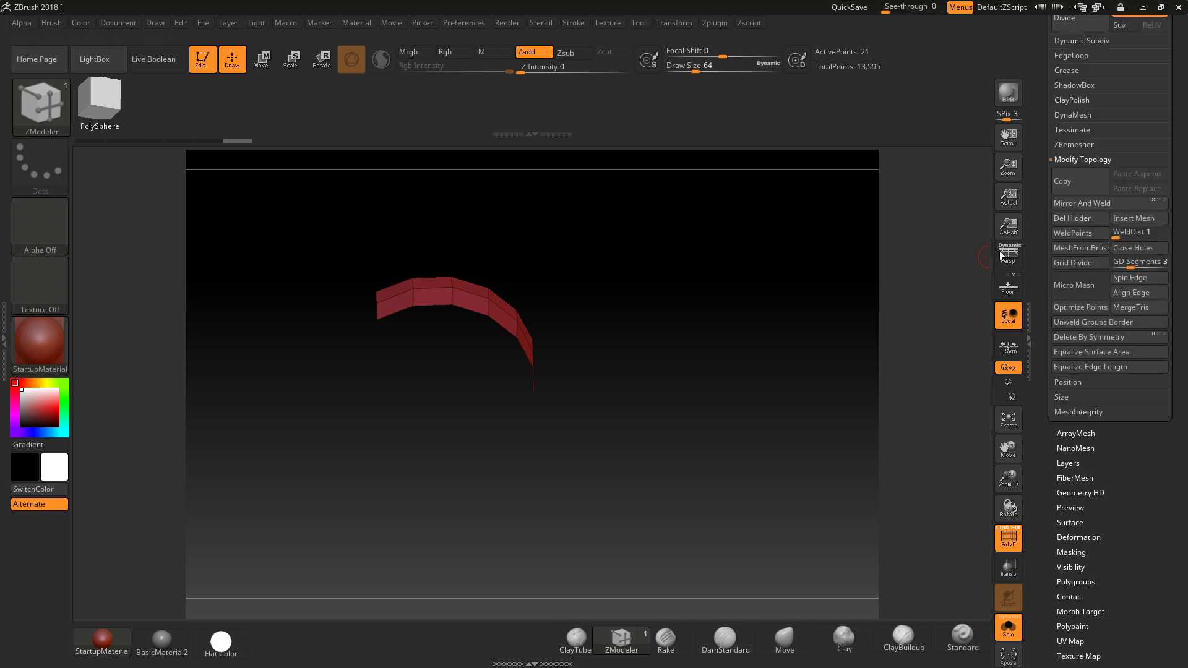
key(ctrl+shift)
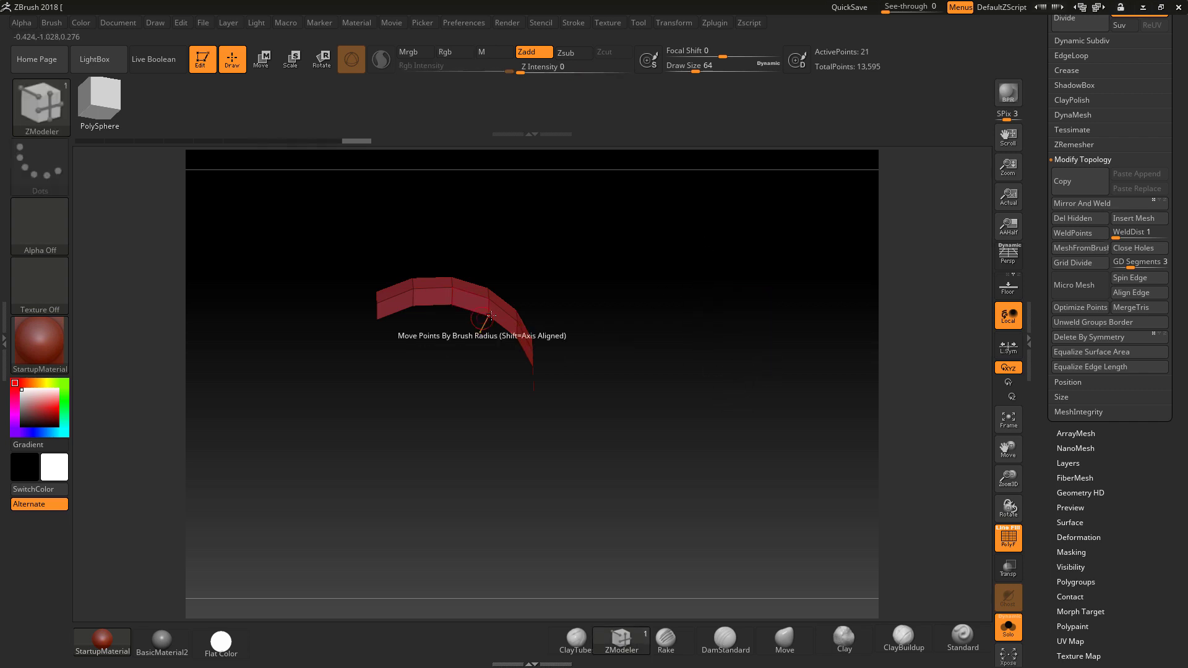
Step: Extrude the strip with ZModeler QMesh on All Polygons into a panel of 42 active points
key(space)
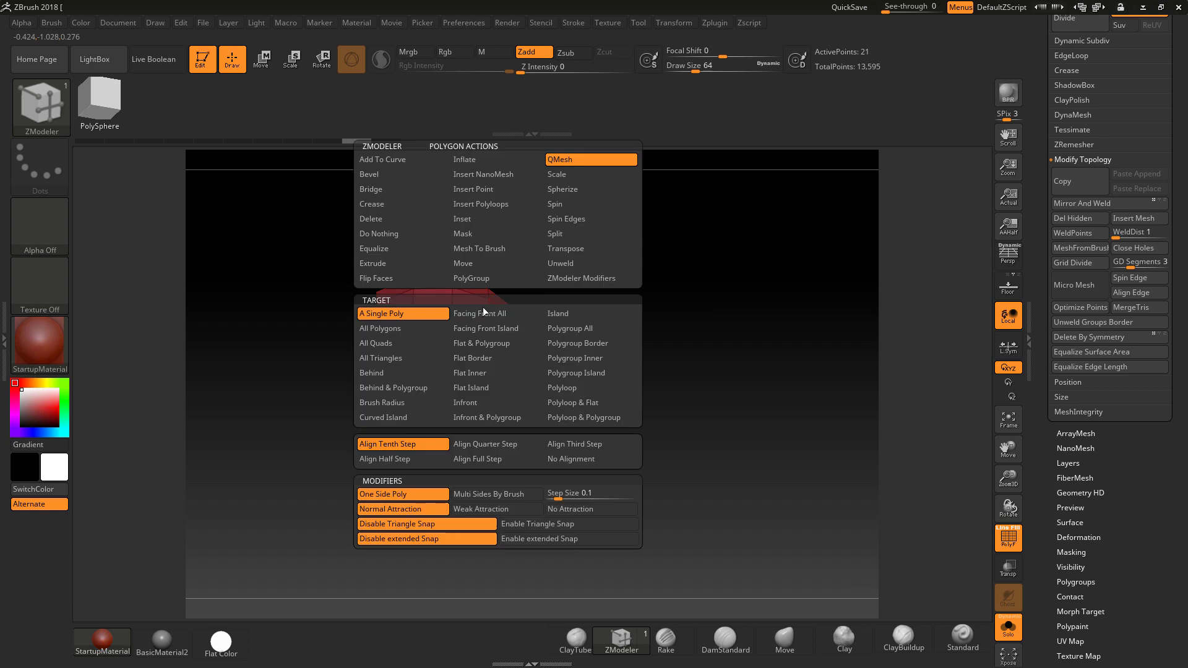
click(380, 328)
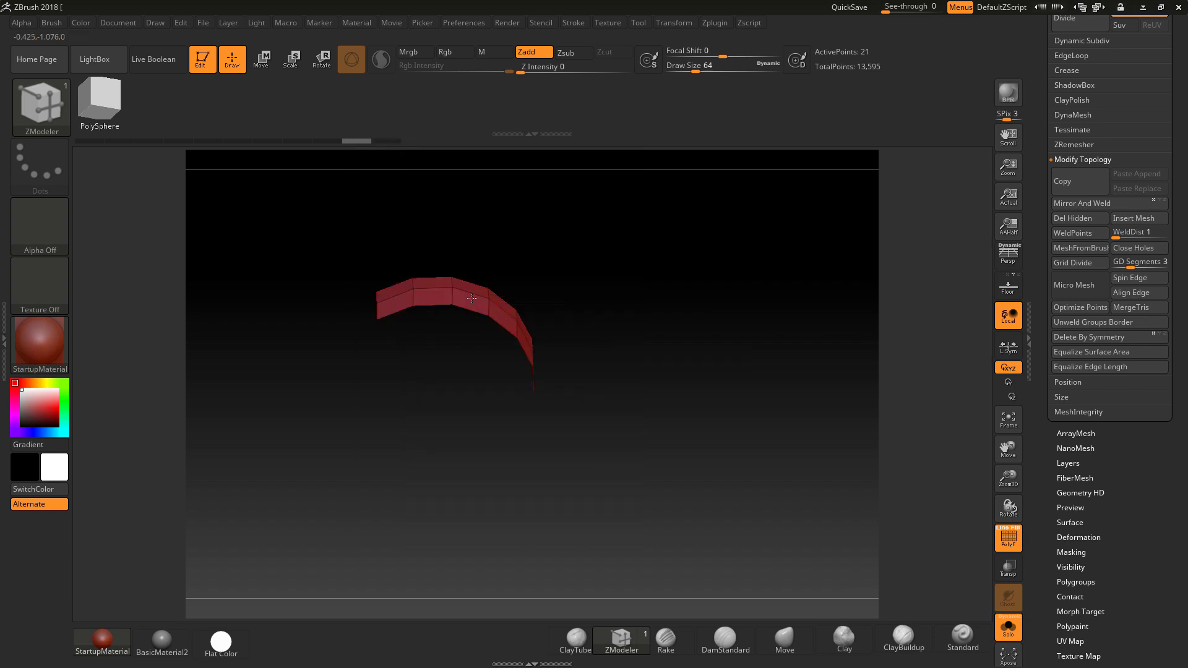
drag(473, 299, 668, 334)
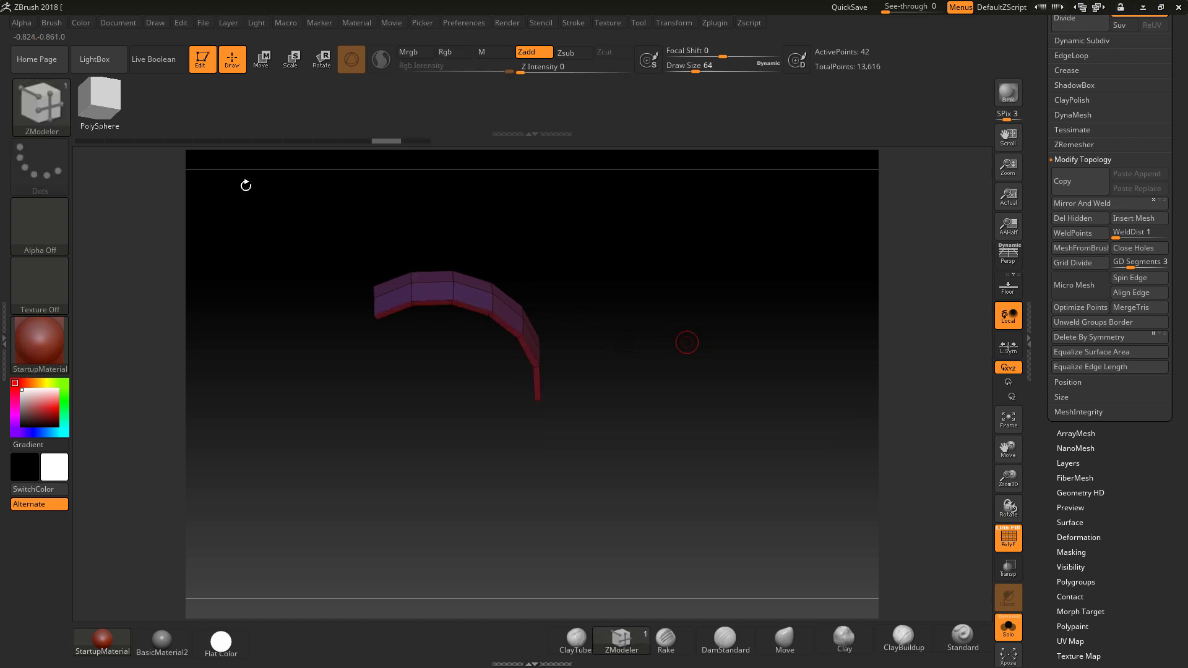